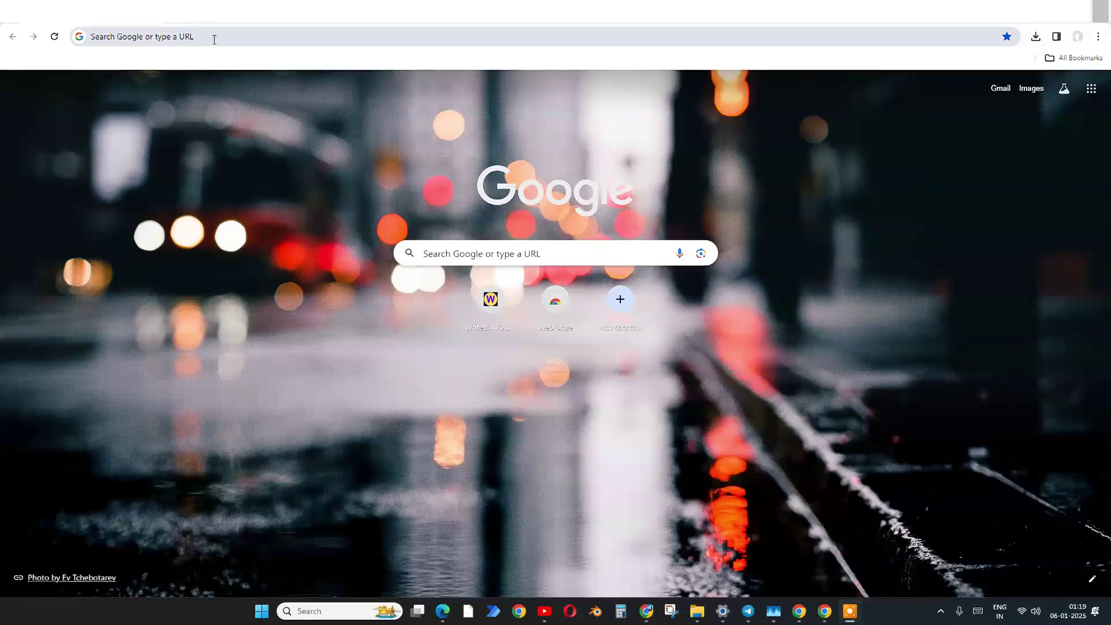
- Search 'turnitin', reach the Turnitin site and log in with the saved instructor credentials
{"action": "left_click", "coordinate": [214, 39]}
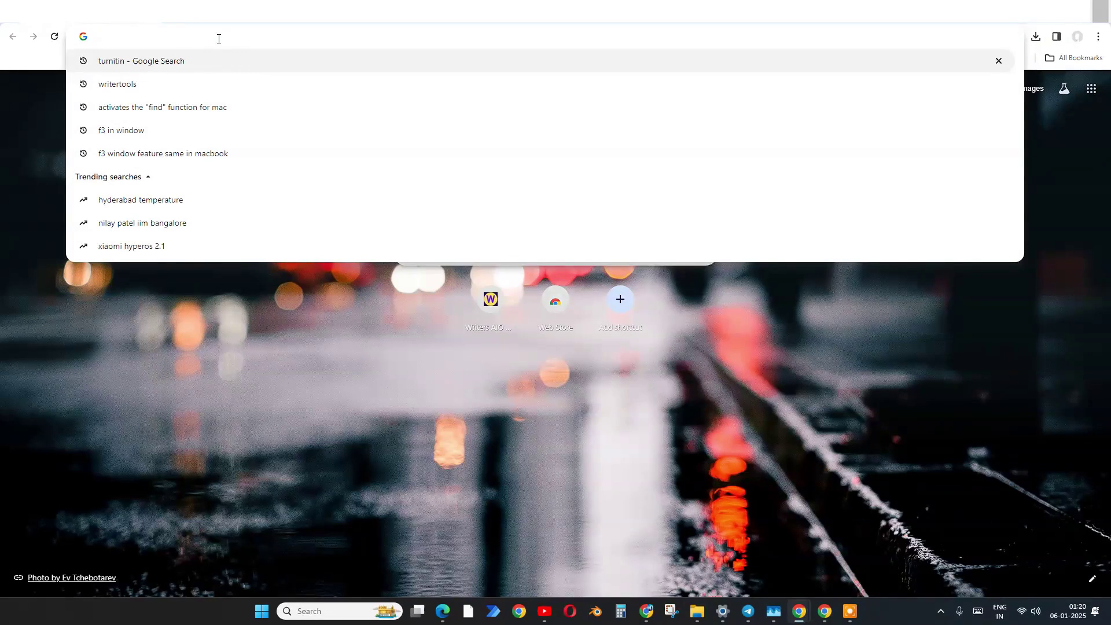
{"action": "type", "text": "turn"}
{"action": "key", "text": "Return"}
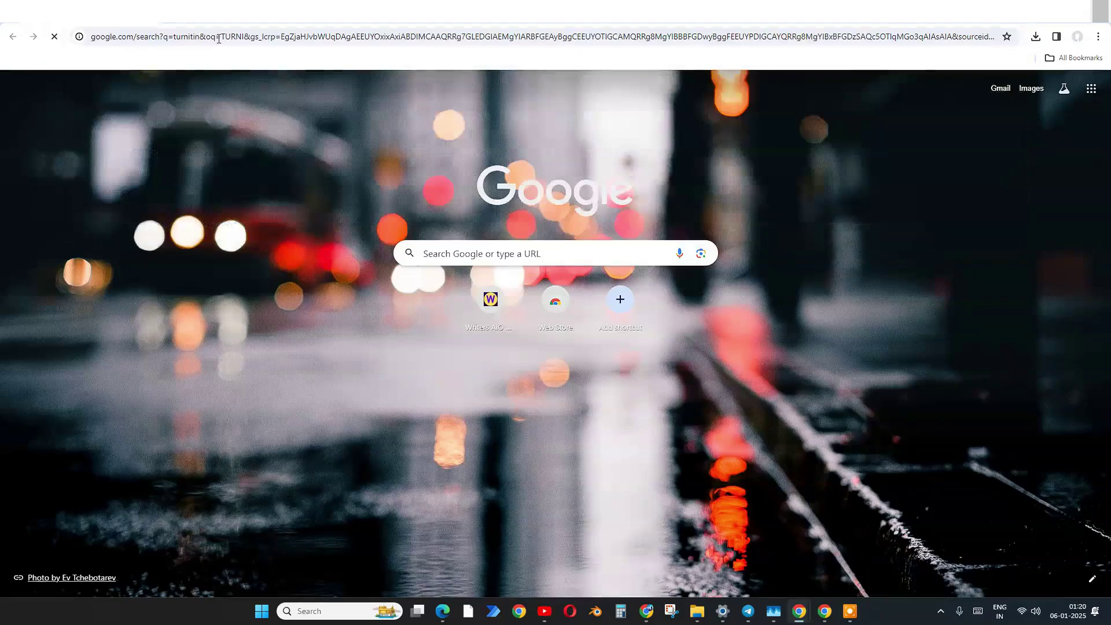
{"action": "left_click", "coordinate": [226, 178]}
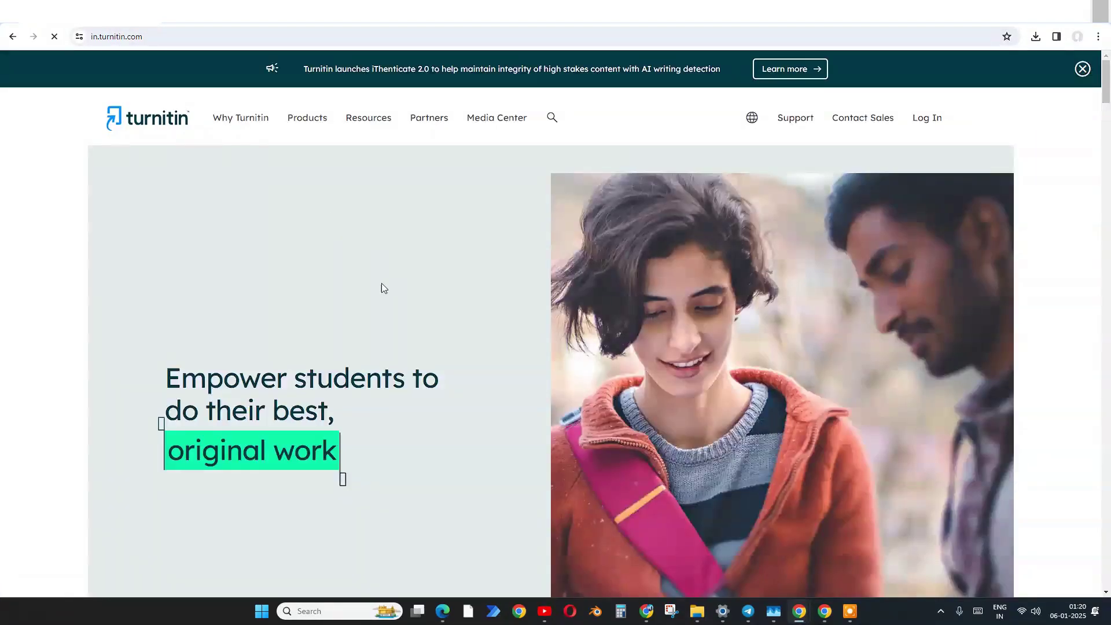
{"action": "left_click", "coordinate": [925, 120]}
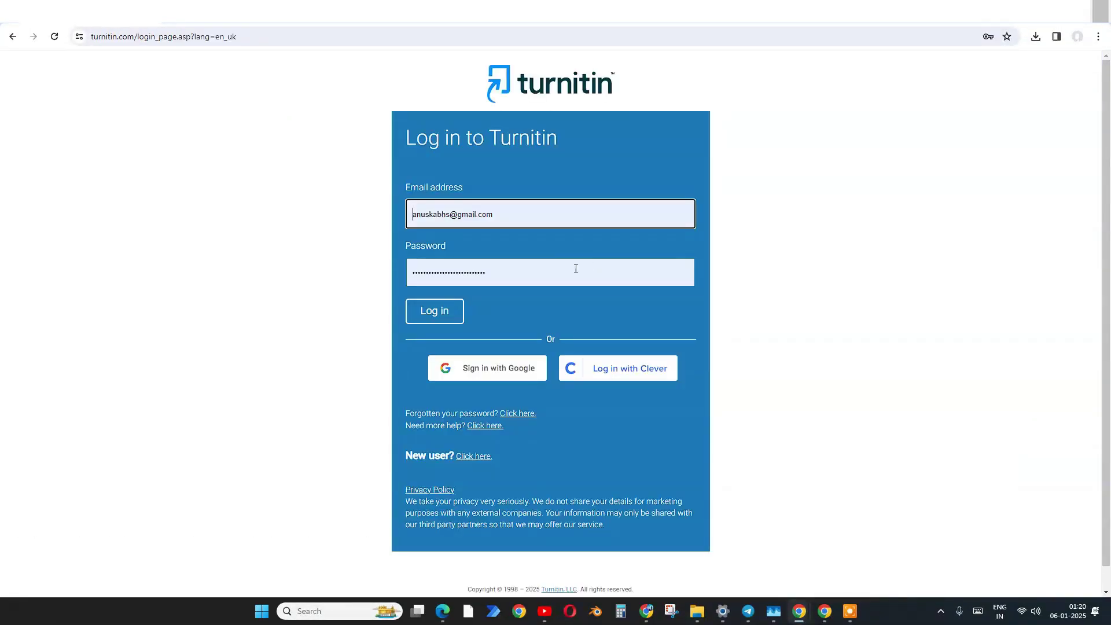
{"action": "left_click", "coordinate": [443, 318]}
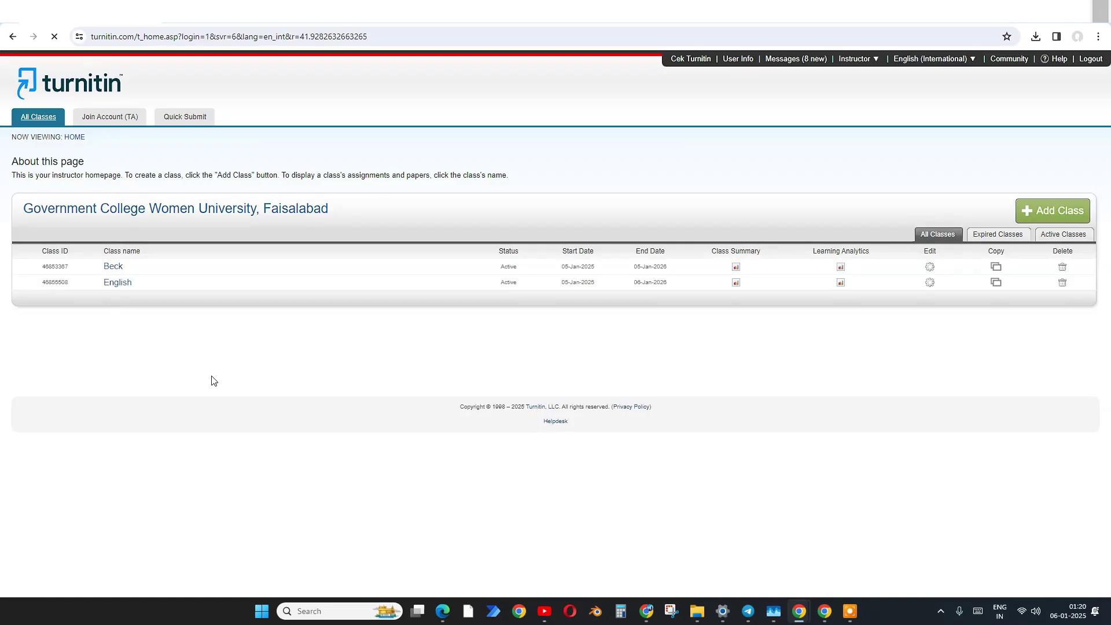
- Remove the earlier Full_paper.docx submission from the English class Abc assignment inbox and confirm
{"action": "left_click", "coordinate": [118, 282]}
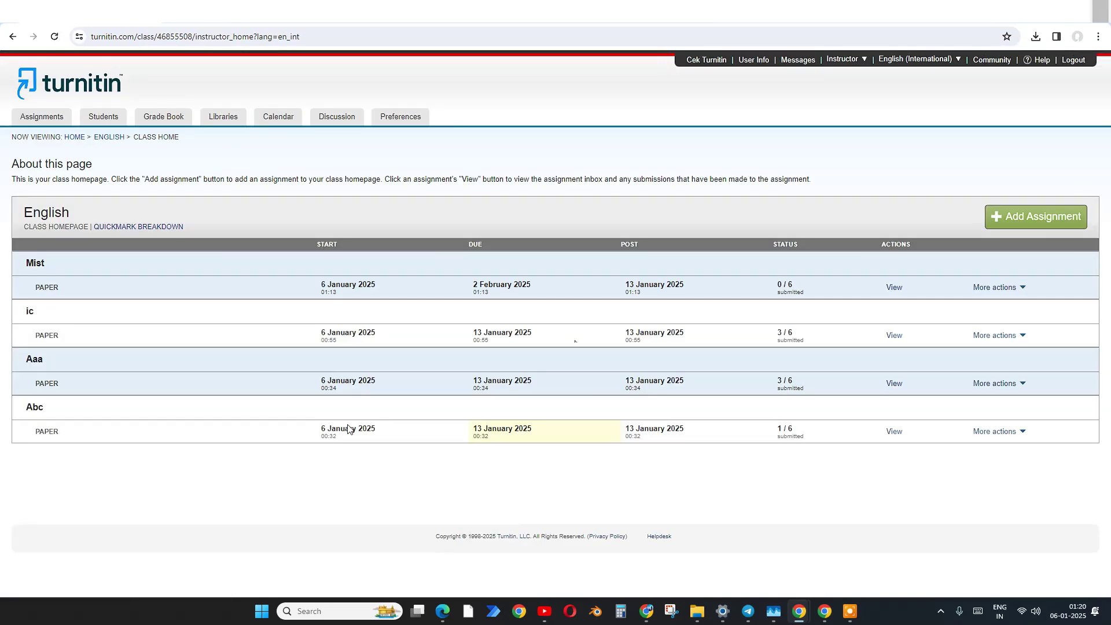
{"action": "left_click", "coordinate": [894, 431]}
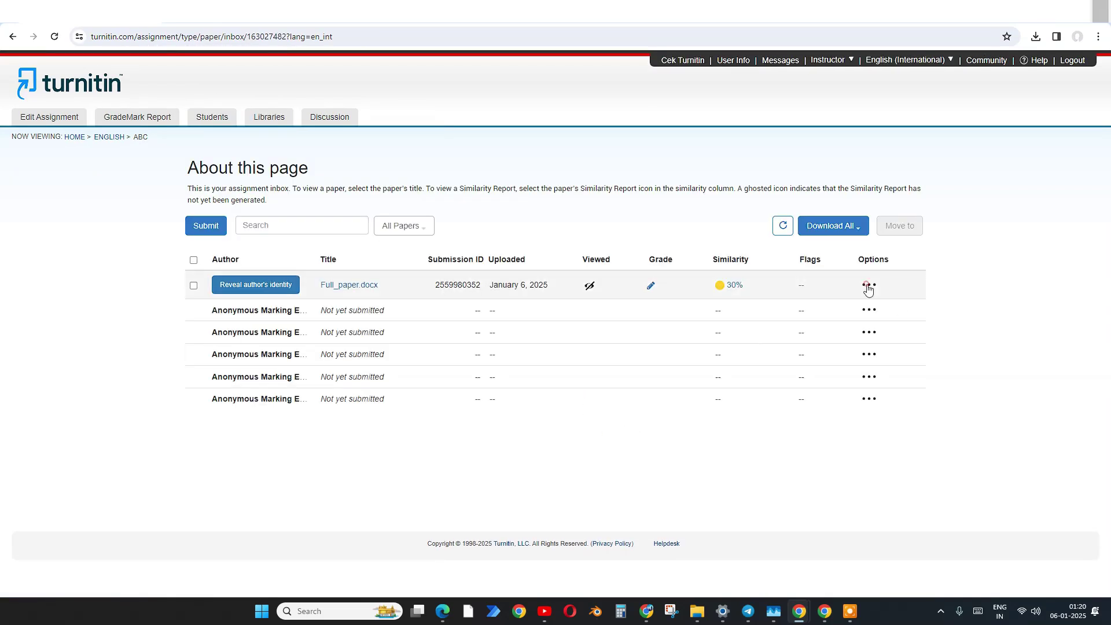
{"action": "left_click", "coordinate": [869, 285]}
{"action": "left_click", "coordinate": [833, 340]}
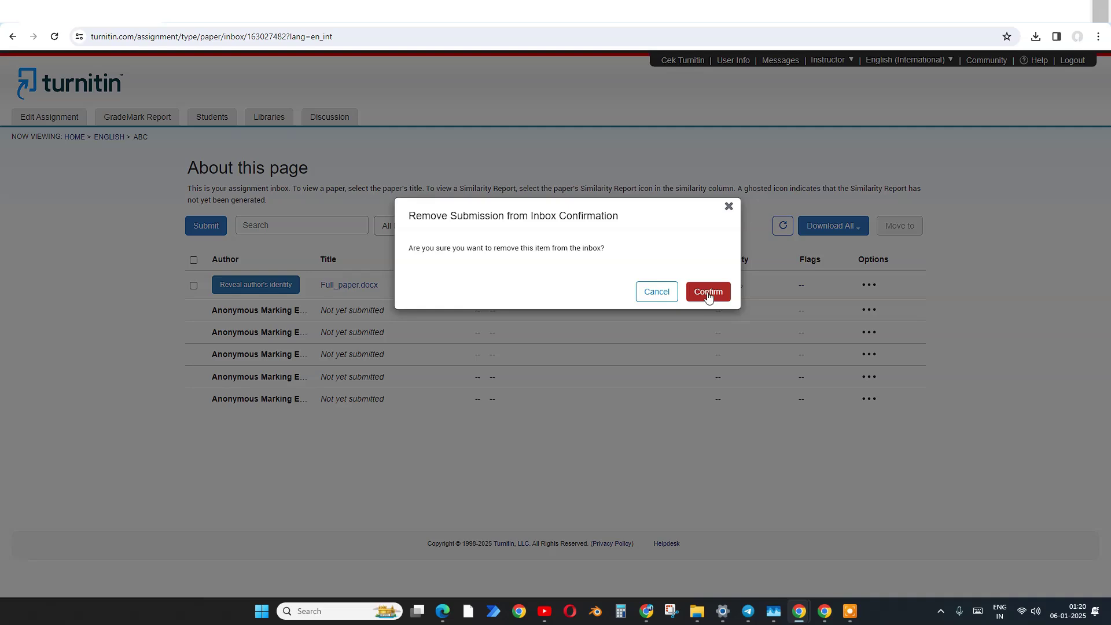
{"action": "left_click", "coordinate": [712, 432]}
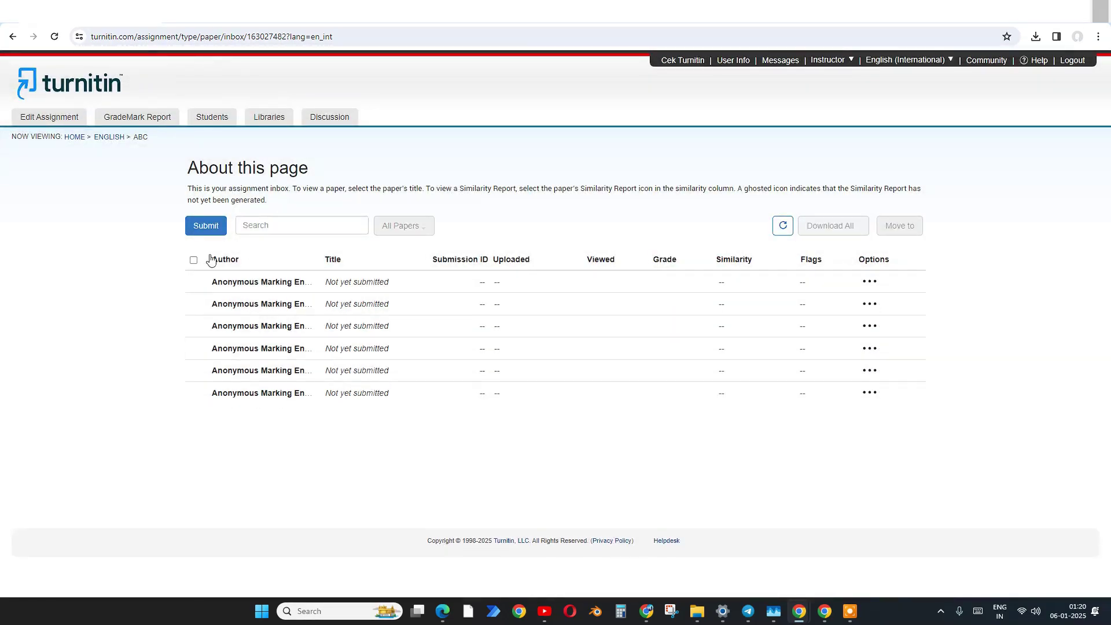
- Start a new Abc submission, pick the student author and attach Full_paper.docx from this computer
{"action": "left_click", "coordinate": [207, 227]}
{"action": "left_click", "coordinate": [129, 255]}
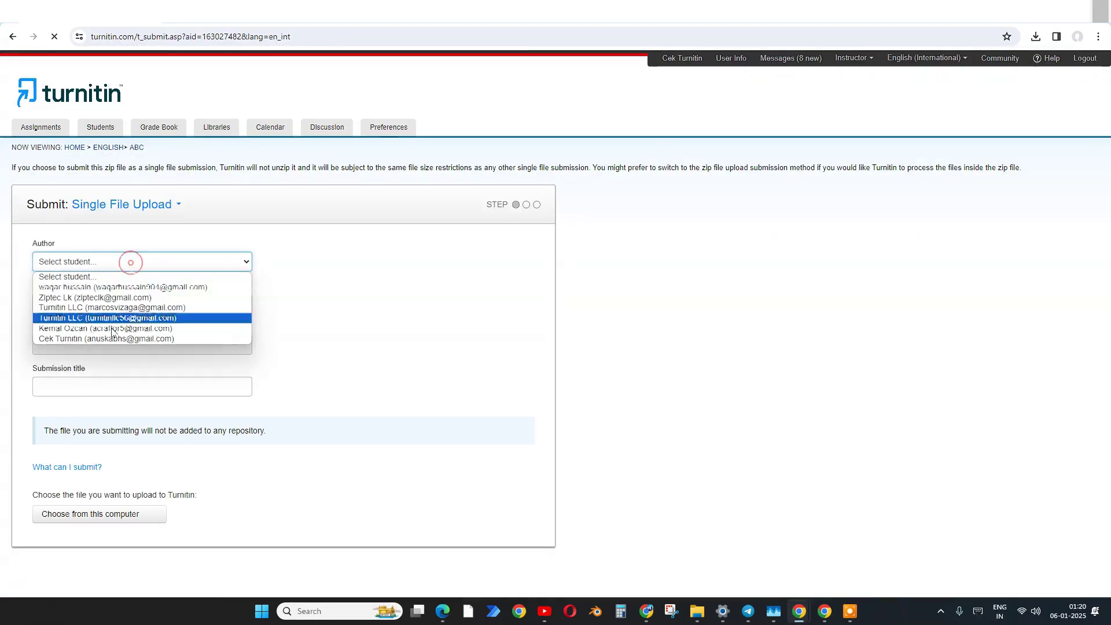
{"action": "left_click", "coordinate": [104, 286]}
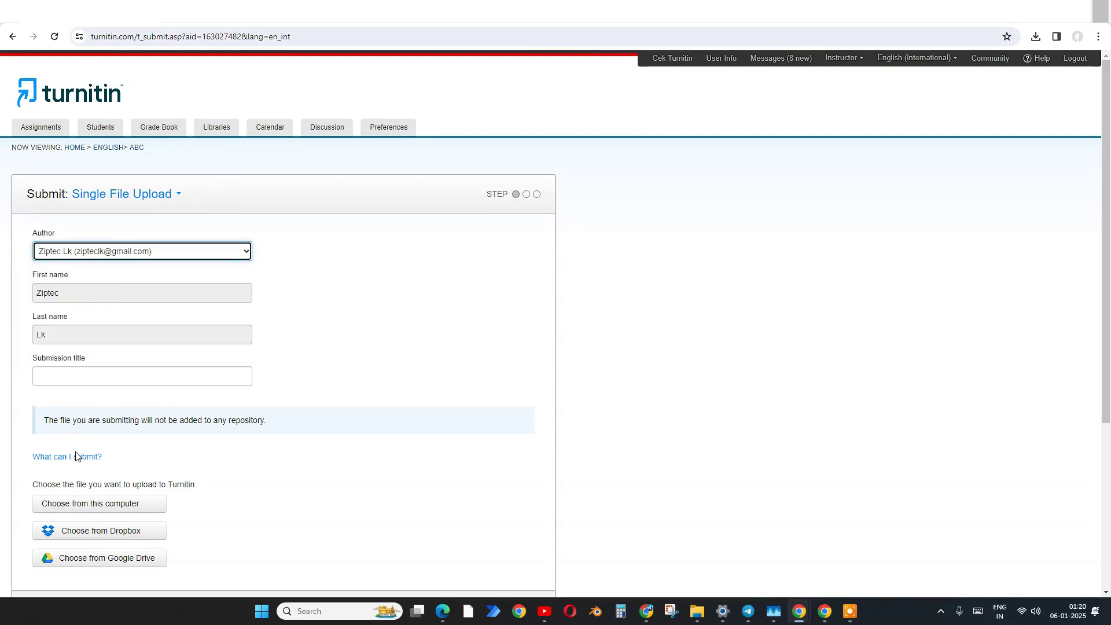
{"action": "left_click", "coordinate": [72, 376]}
{"action": "left_click", "coordinate": [79, 507]}
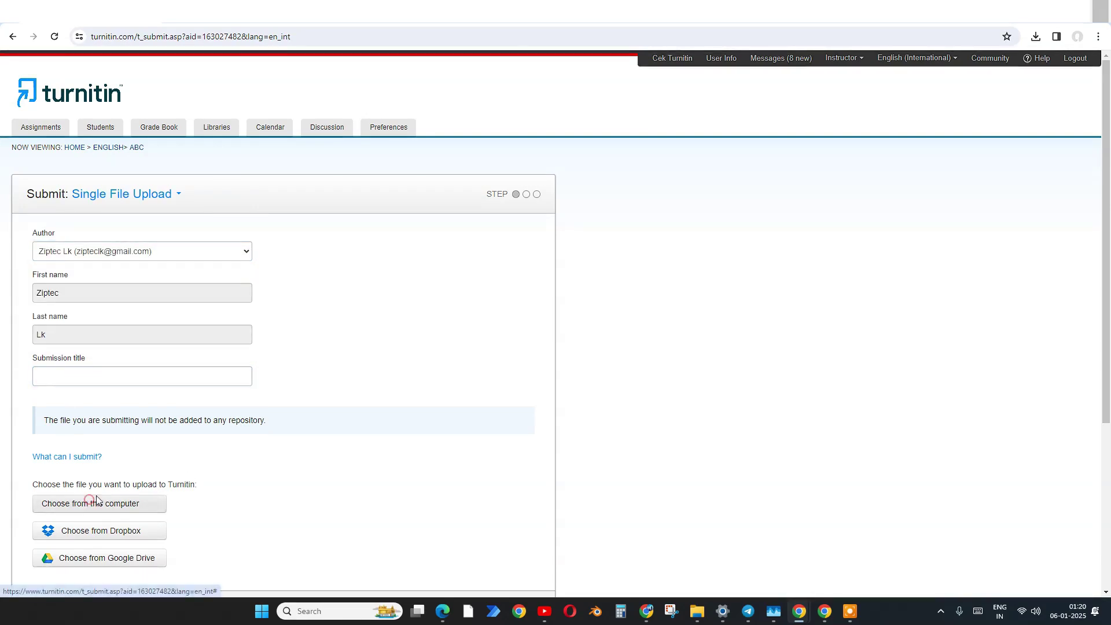
{"action": "left_click", "coordinate": [131, 107]}
{"action": "key", "text": "Return"}
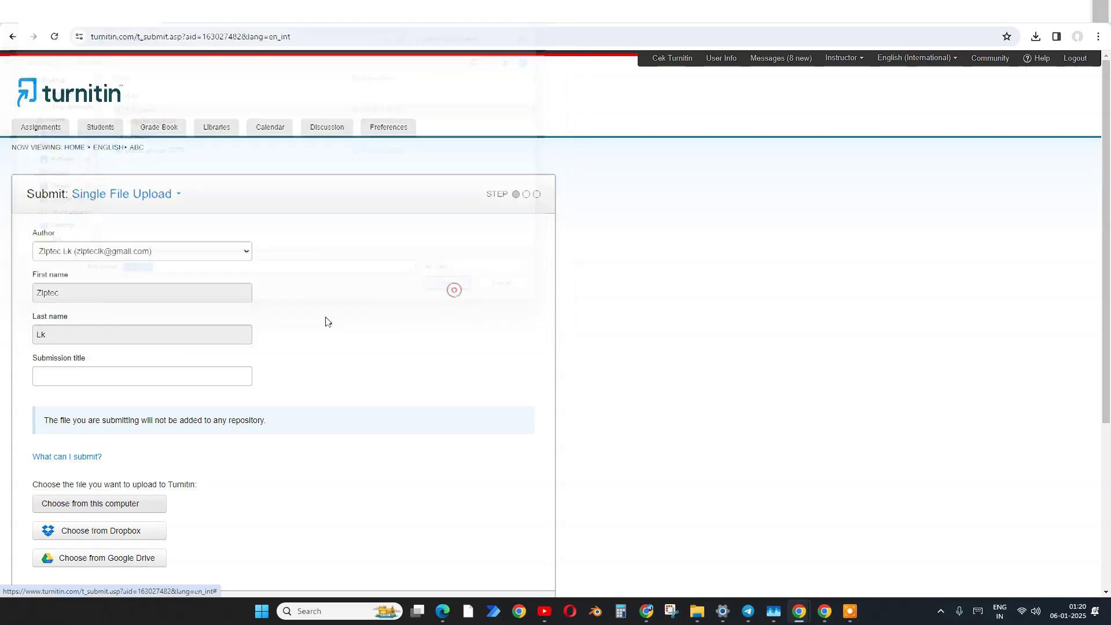
{"action": "scroll", "coordinate": [75, 521], "scroll_direction": "down", "scroll_amount": 1}
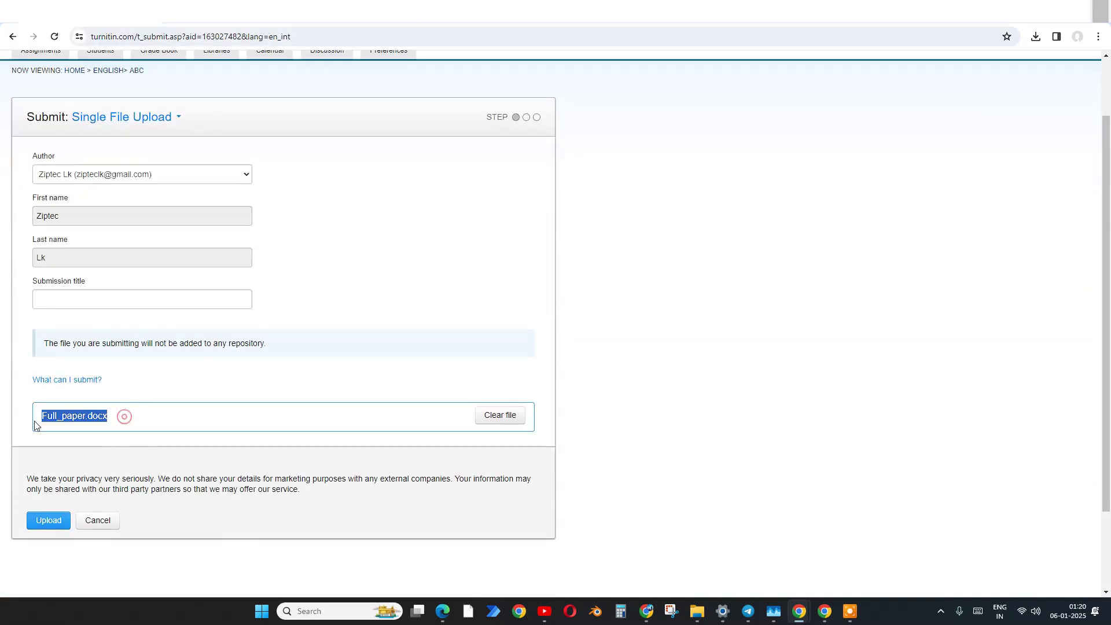
- Use the file name Full_paper.docx as the submission title and upload the paper
{"action": "right_click", "coordinate": [68, 423]}
{"action": "left_click", "coordinate": [102, 400]}
{"action": "left_click", "coordinate": [91, 299]}
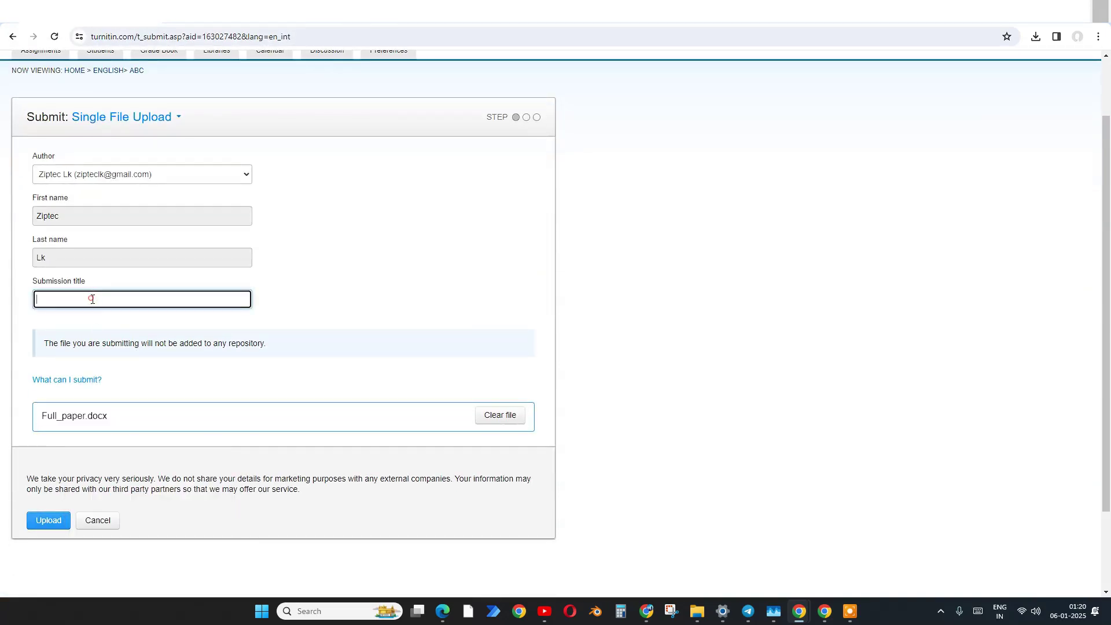
{"action": "left_click", "coordinate": [49, 521]}
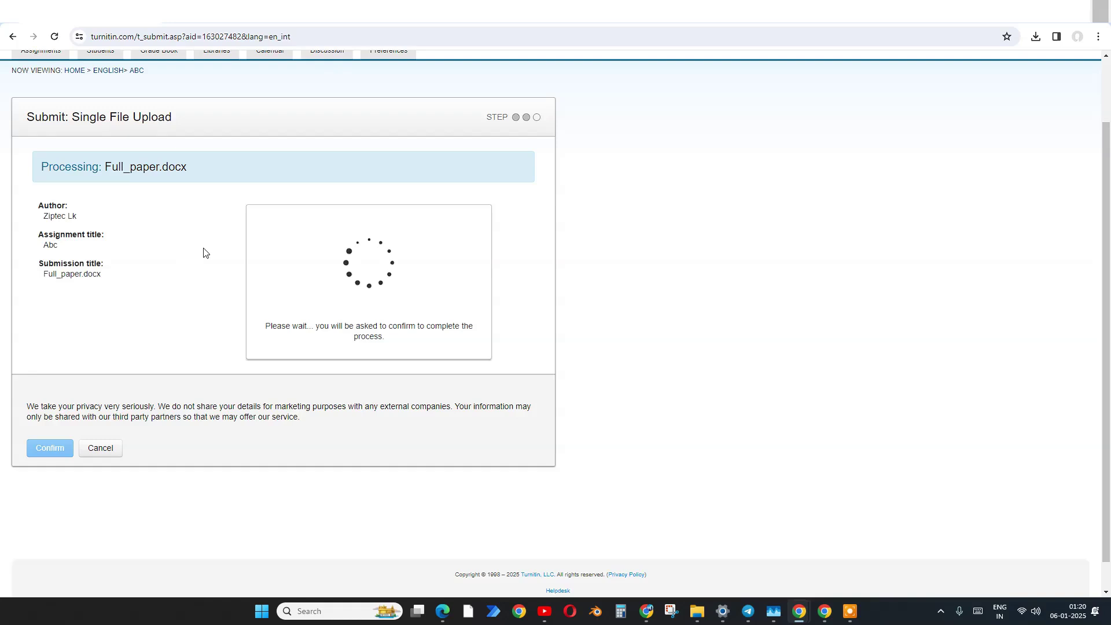
{"action": "scroll", "coordinate": [203, 253], "scroll_direction": "up", "scroll_amount": 1}
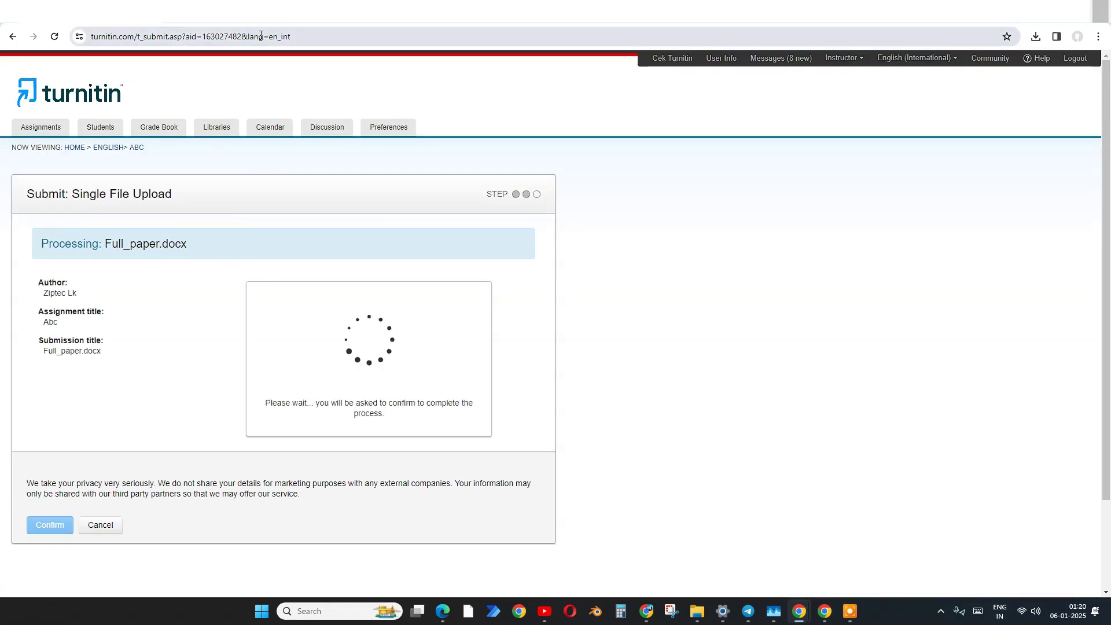
{"action": "scroll", "coordinate": [195, 341], "scroll_direction": "down", "scroll_amount": 2}
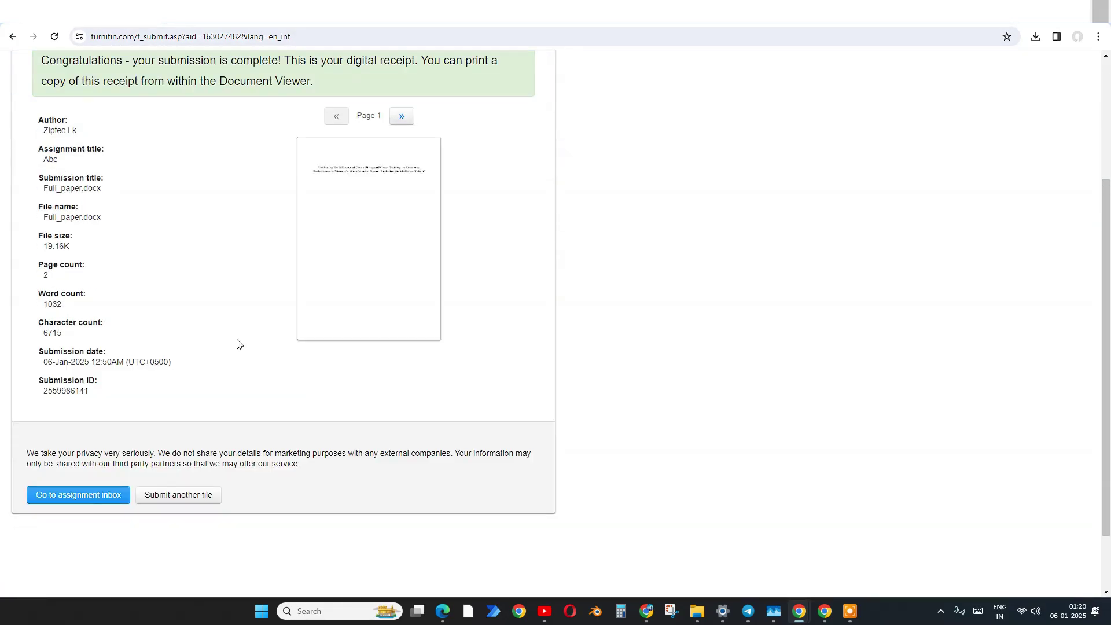
{"action": "scroll", "coordinate": [238, 343], "scroll_direction": "up", "scroll_amount": 2}
{"action": "scroll", "coordinate": [208, 365], "scroll_direction": "down", "scroll_amount": 3}
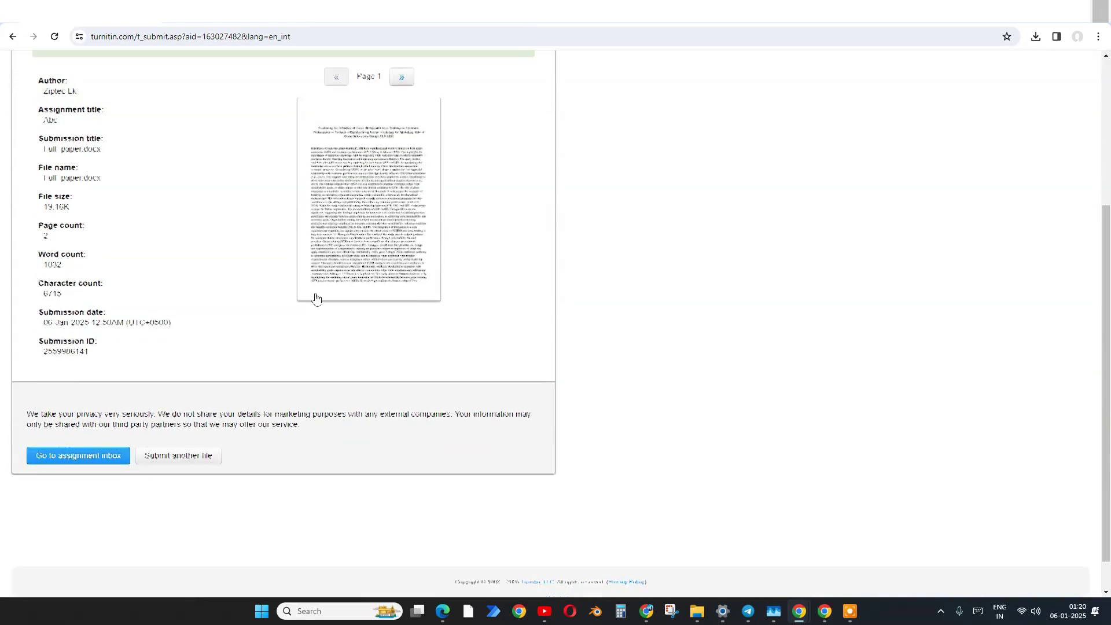
{"action": "scroll", "coordinate": [191, 382], "scroll_direction": "up", "scroll_amount": 4}
{"action": "scroll", "coordinate": [181, 398], "scroll_direction": "down", "scroll_amount": 2}
{"action": "scroll", "coordinate": [180, 399], "scroll_direction": "down", "scroll_amount": 2}
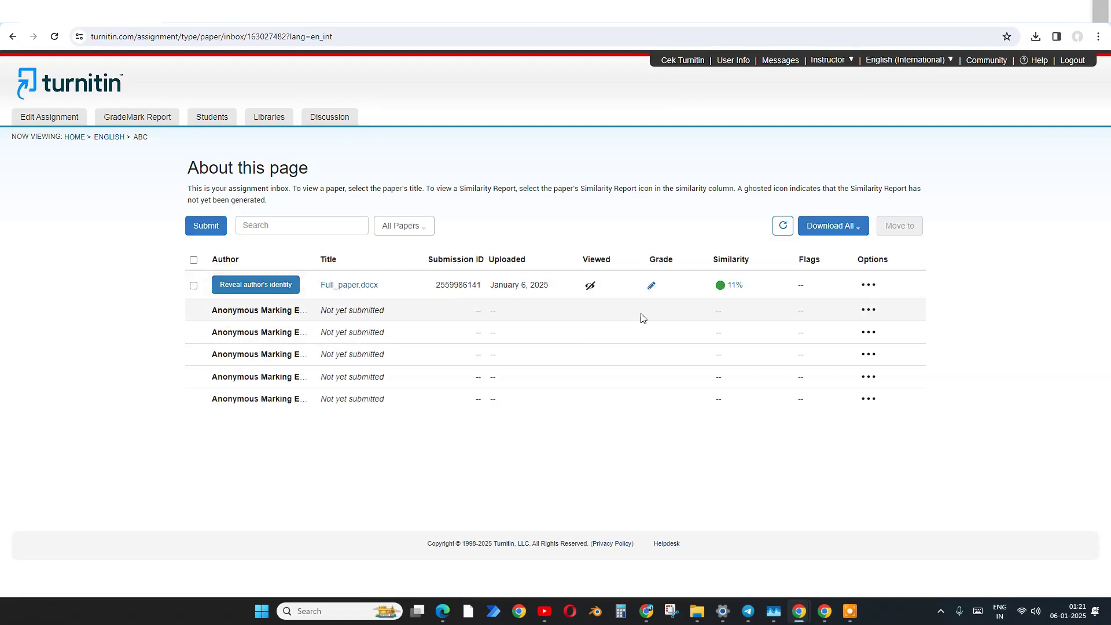
- Reload the inbox and open Full_paper.docx (11% similarity) in Feedback Studio
{"action": "left_click", "coordinate": [54, 37]}
{"action": "left_click", "coordinate": [372, 287]}
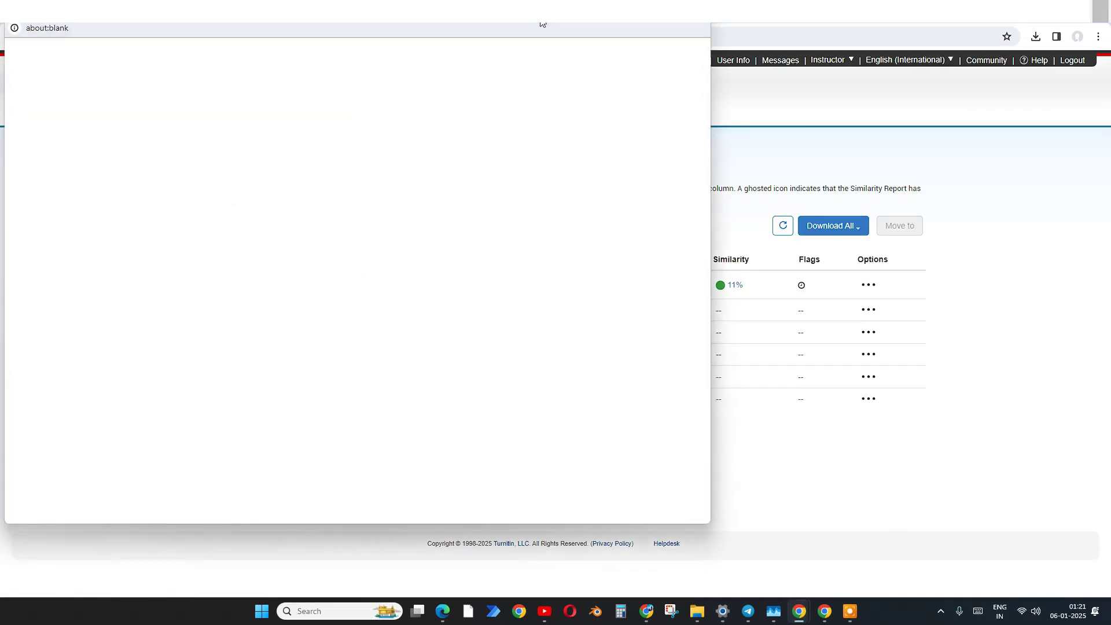
{"action": "left_click_drag", "start_coordinate": [542, 24], "coordinate": [778, 60]}
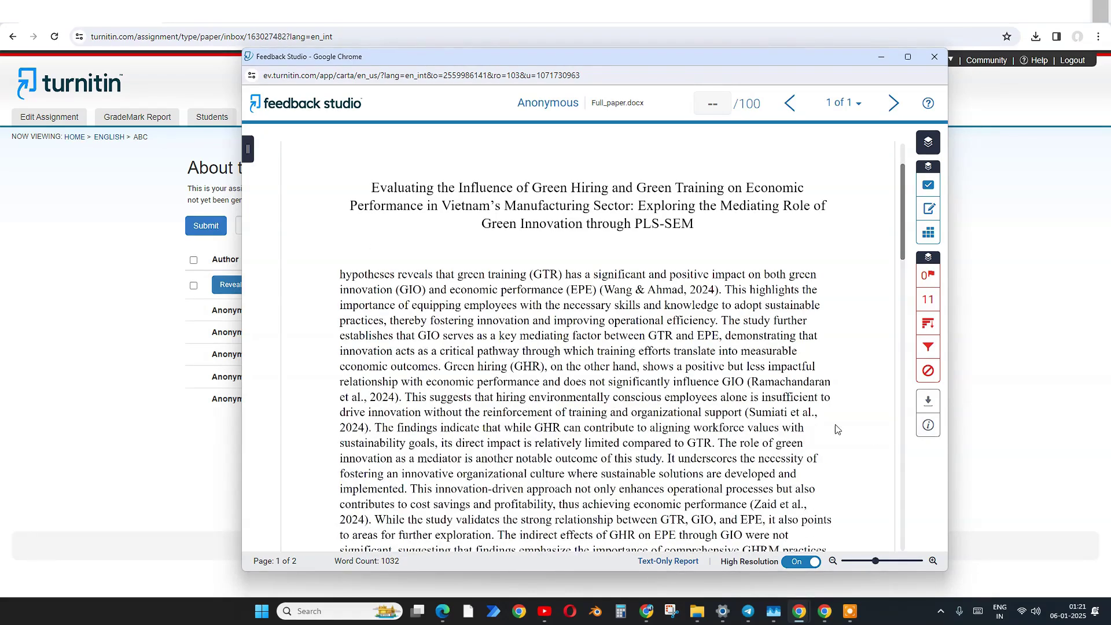
{"action": "scroll", "coordinate": [849, 444], "scroll_direction": "down", "scroll_amount": 1}
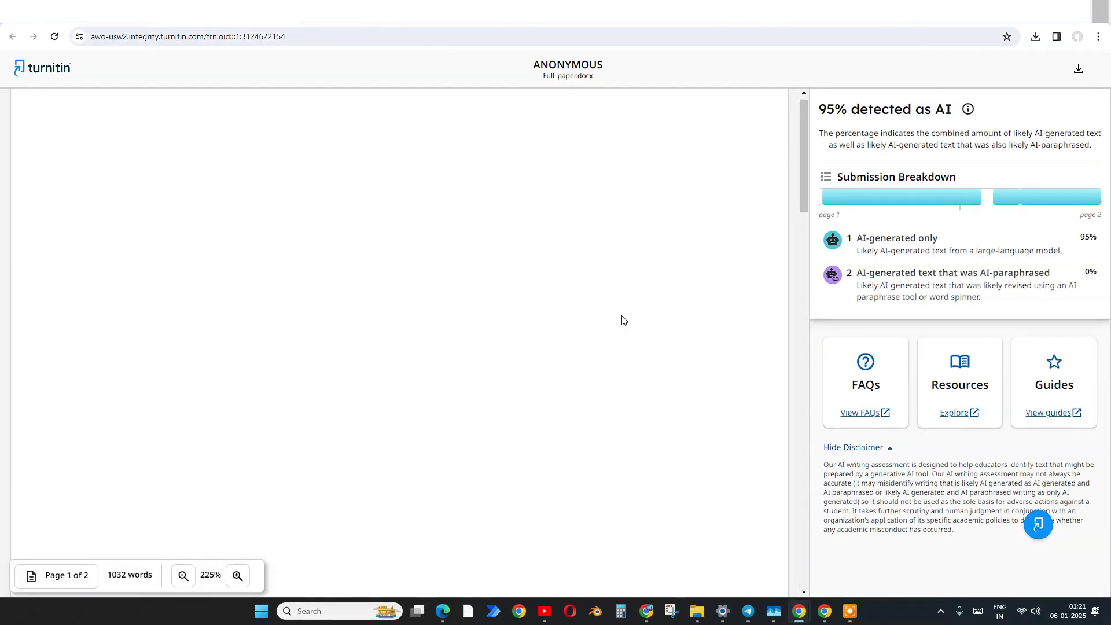
{"action": "scroll", "coordinate": [365, 452], "scroll_direction": "down", "scroll_amount": 10}
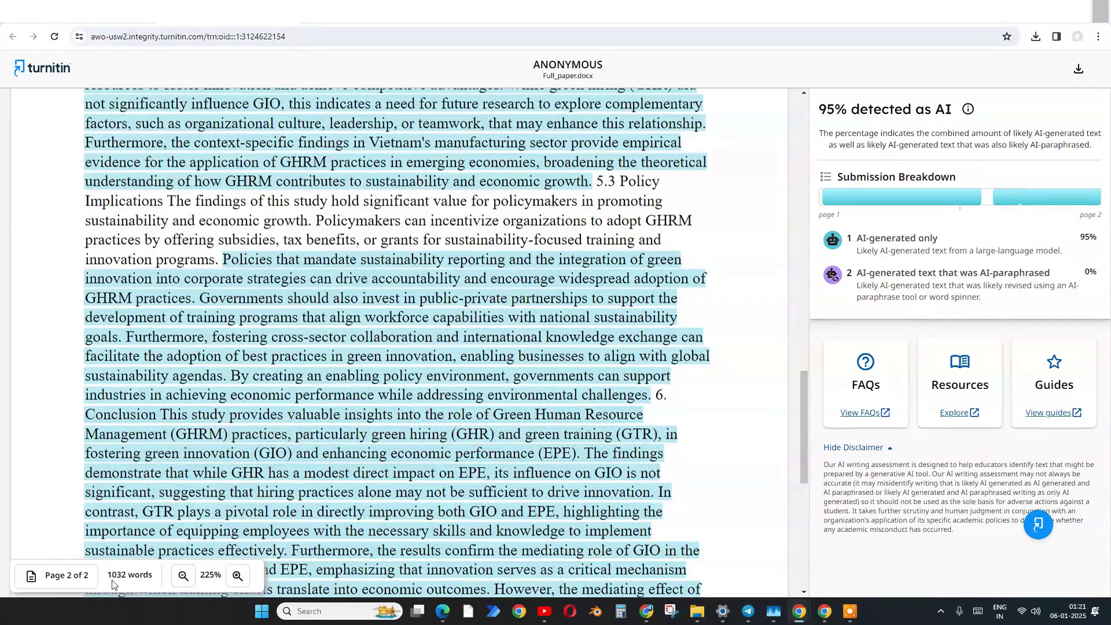
- Download the AI Writing Report and return to the assignment inbox
{"action": "left_click_drag", "start_coordinate": [802, 432], "coordinate": [804, 228]}
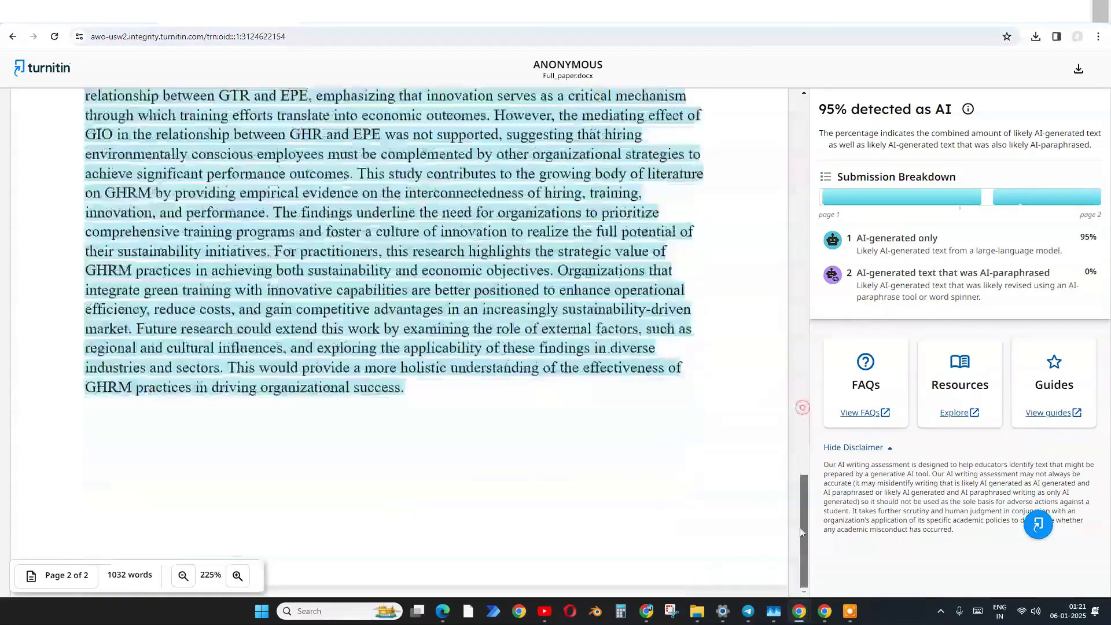
{"action": "left_click", "coordinate": [1079, 68]}
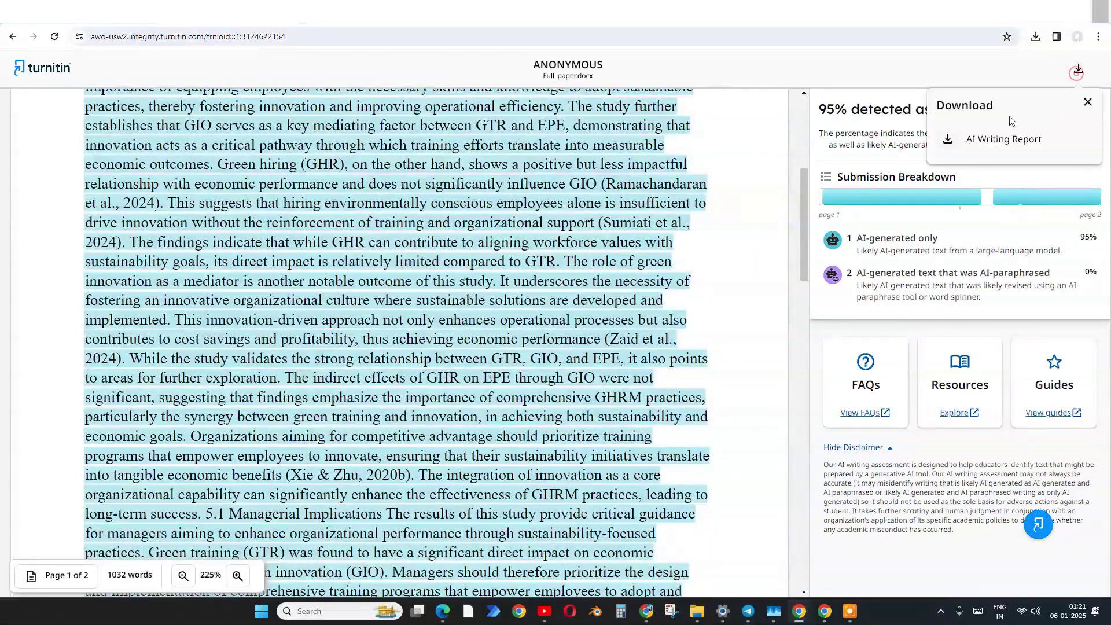
{"action": "left_click", "coordinate": [949, 143]}
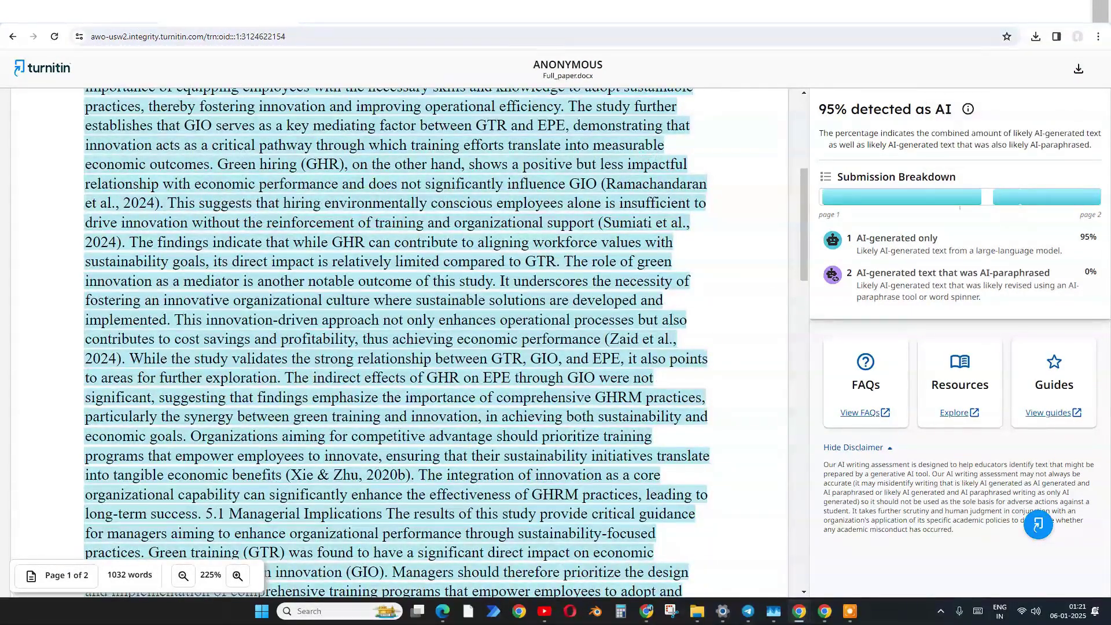
{"action": "left_click", "coordinate": [101, 26]}
{"action": "mouse_move", "coordinate": [697, 612]}
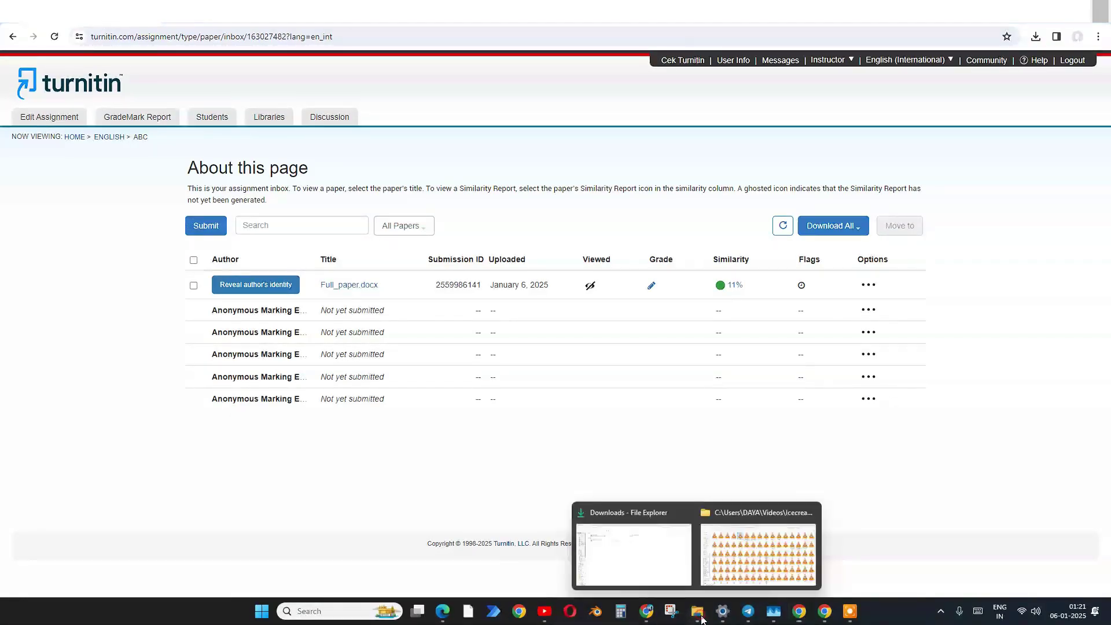
{"action": "left_click", "coordinate": [624, 557]}
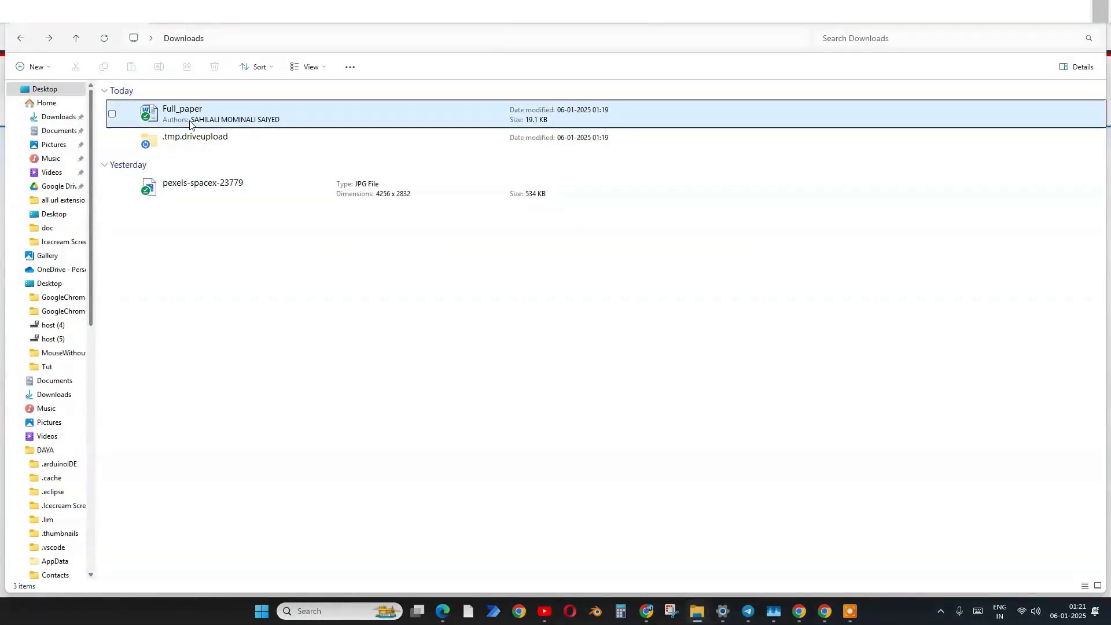
{"action": "left_click", "coordinate": [206, 112]}
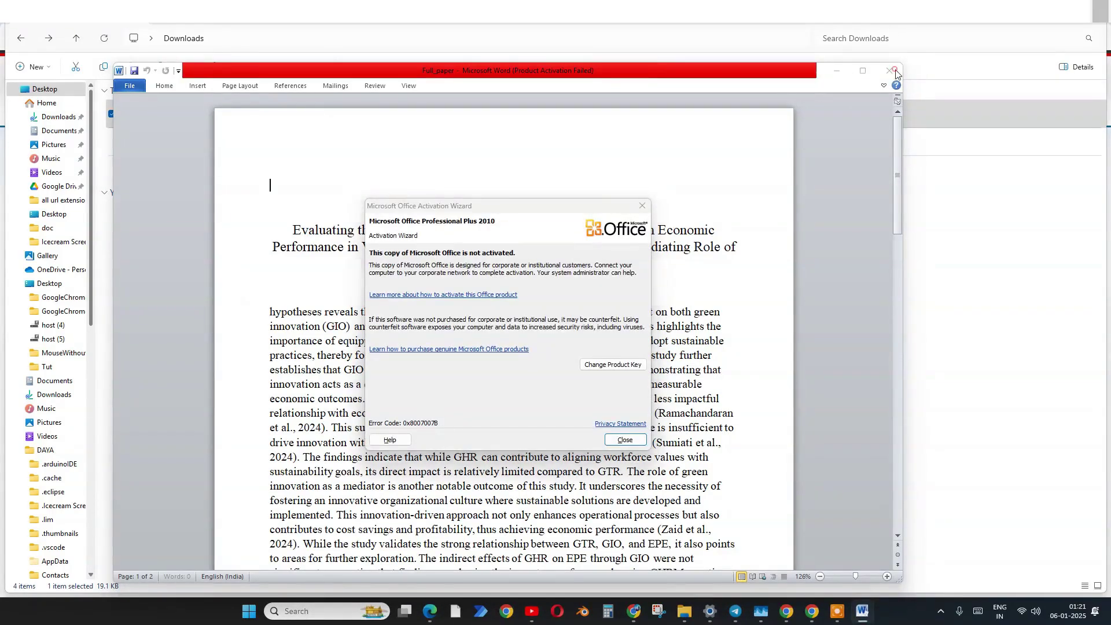
{"action": "left_click", "coordinate": [642, 205]}
{"action": "left_click", "coordinate": [880, 72]}
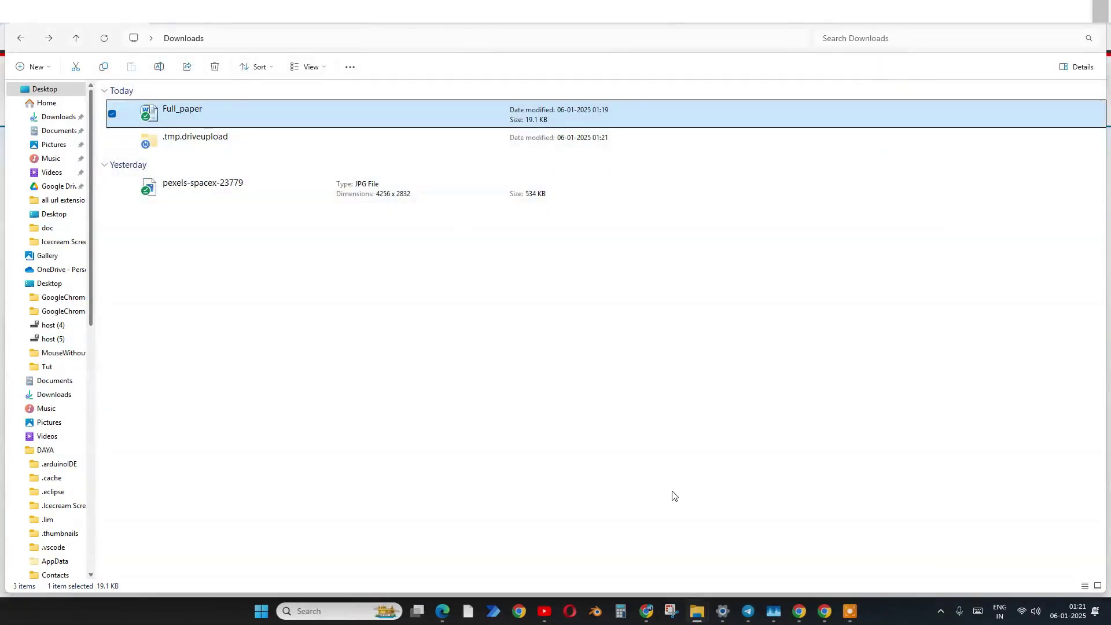
{"action": "mouse_move", "coordinate": [800, 612]}
{"action": "left_click", "coordinate": [588, 540]}
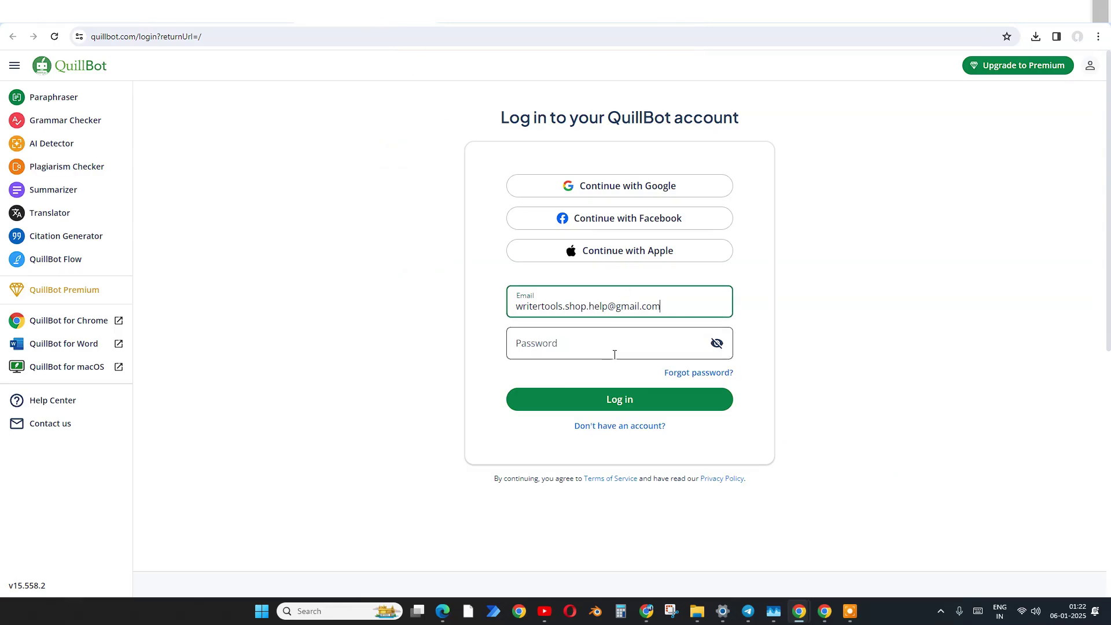
- Paste the password, log in to QuillBot and let Chrome save the password
{"action": "left_click", "coordinate": [613, 350]}
{"action": "key", "text": "ctrl+v"}
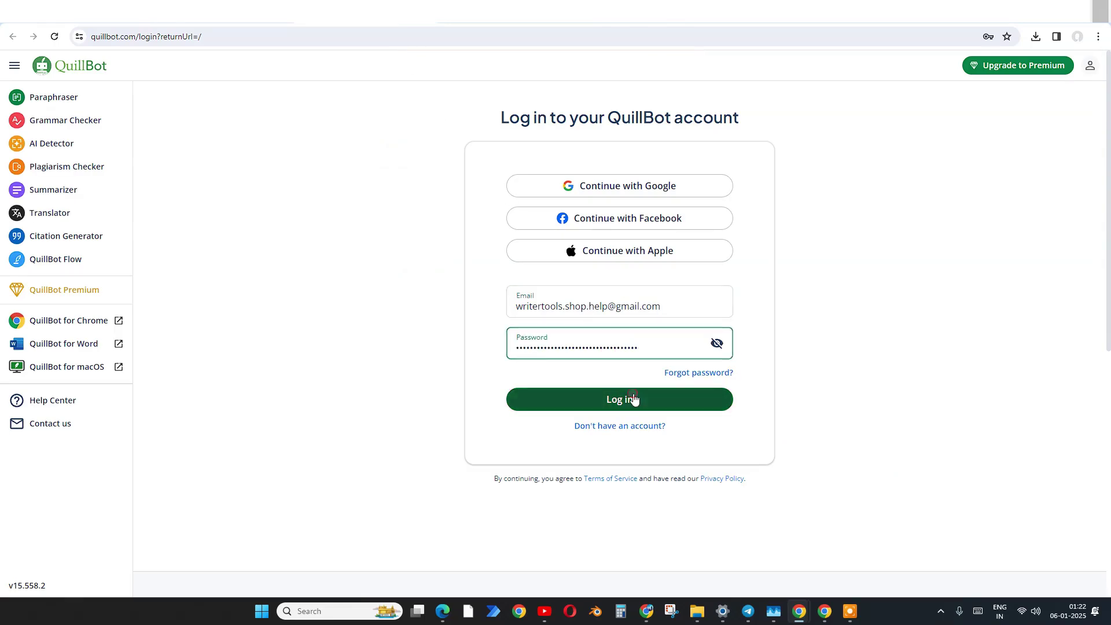
{"action": "left_click", "coordinate": [628, 399]}
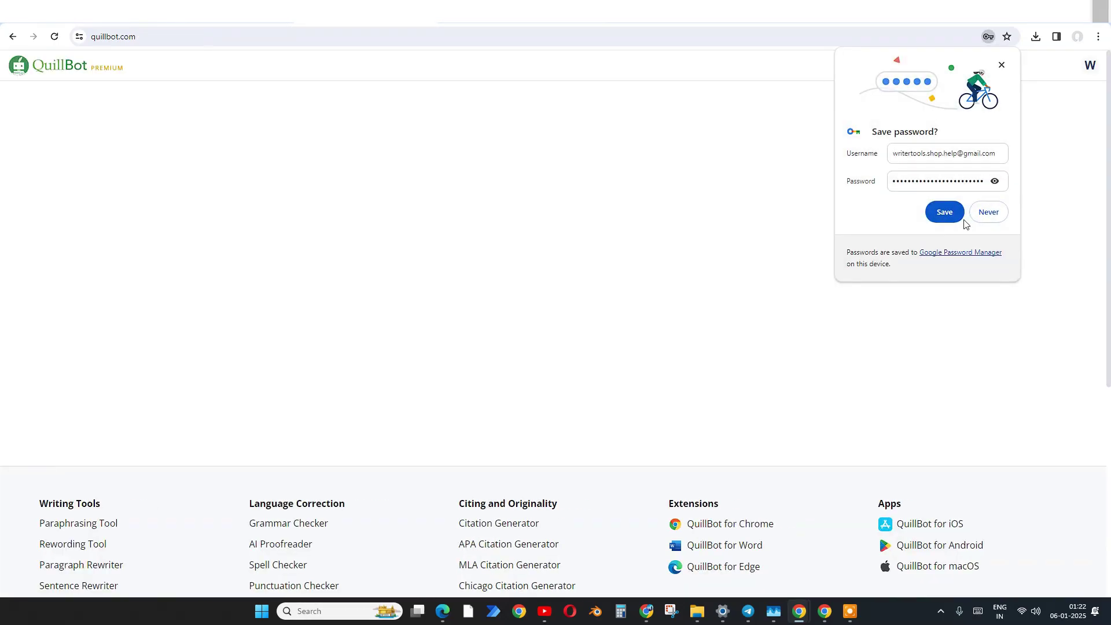
{"action": "left_click", "coordinate": [946, 213]}
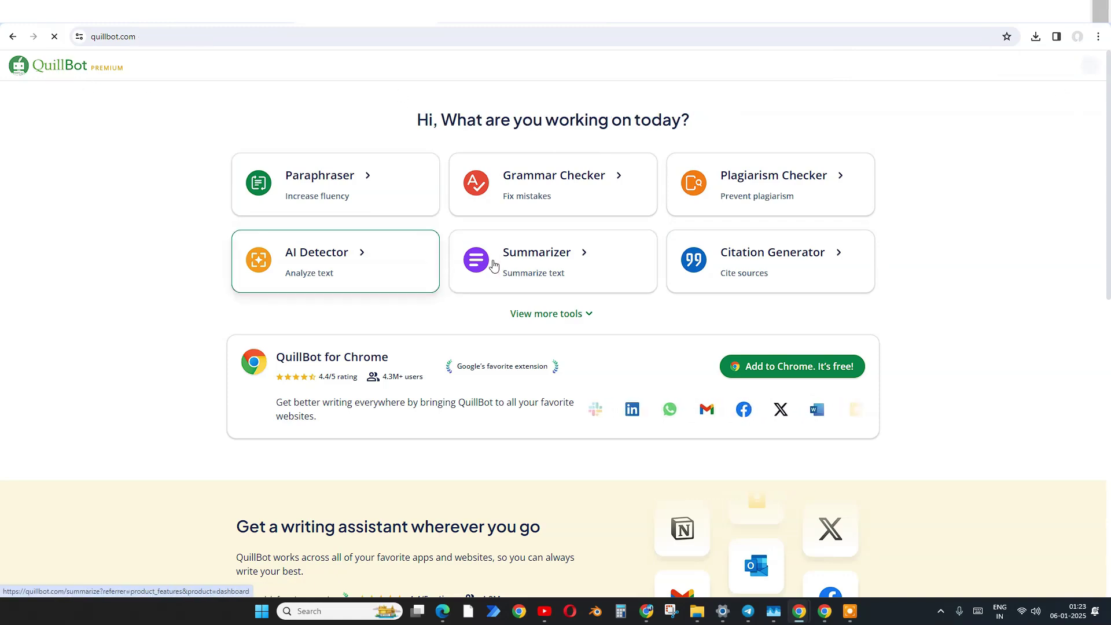
- Open the Paraphraser from the QuillBot dashboard
{"action": "left_click", "coordinate": [373, 186]}
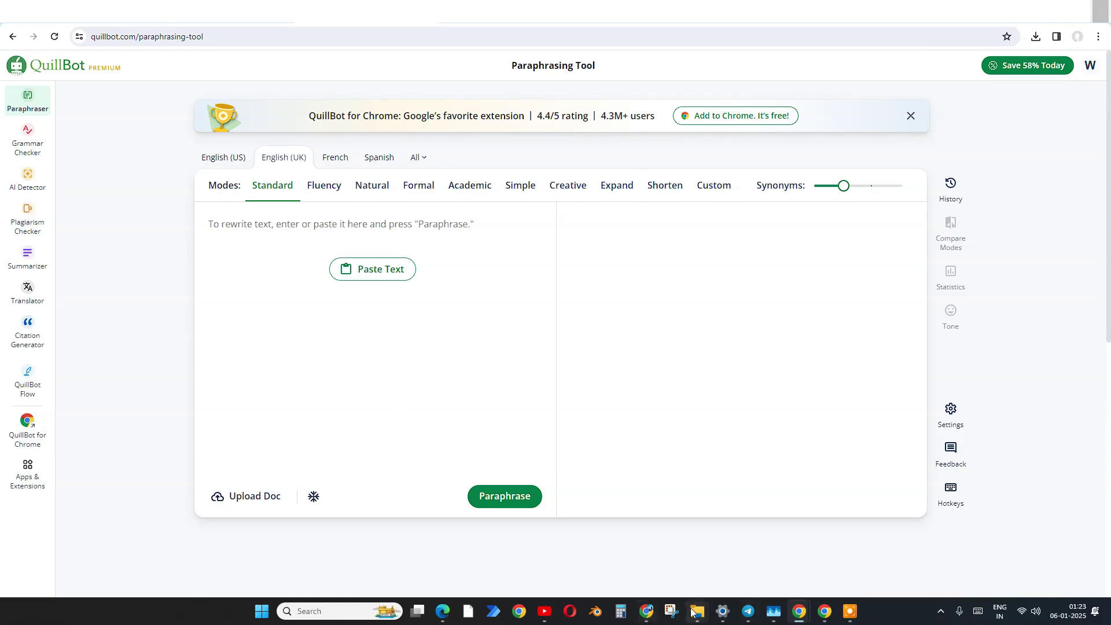
- Open Full_paper in Word from Downloads, copy the body text from 'hypotheses' onward and minimize Word
{"action": "mouse_move", "coordinate": [696, 611]}
{"action": "left_click", "coordinate": [615, 550]}
{"action": "double_click", "coordinate": [223, 113]}
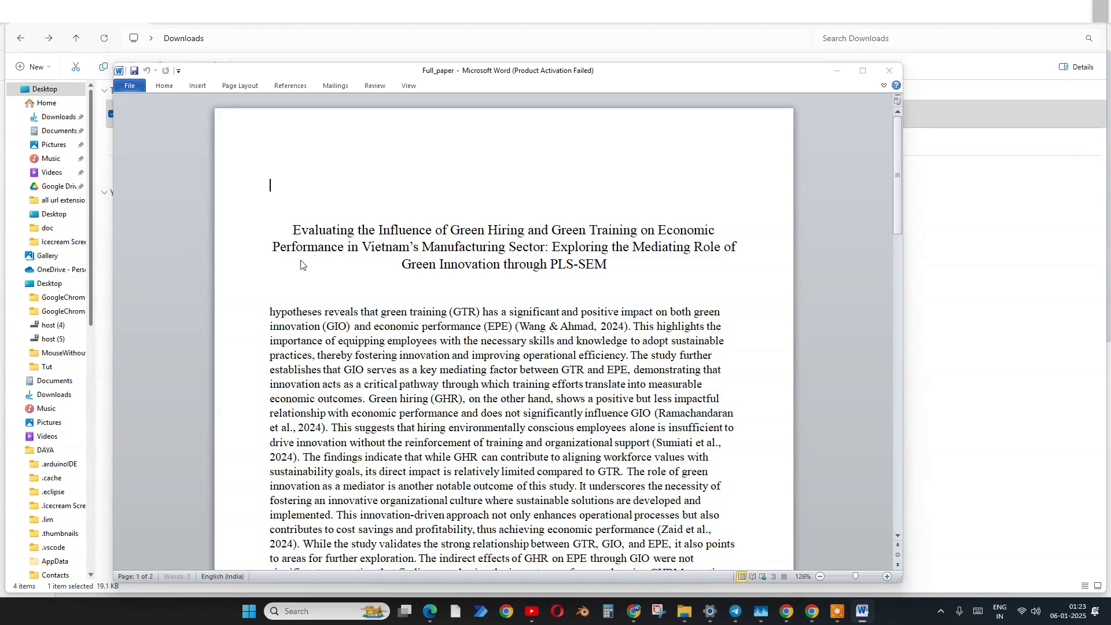
{"action": "left_click", "coordinate": [643, 205]}
{"action": "left_click_drag", "start_coordinate": [270, 311], "coordinate": [608, 383]}
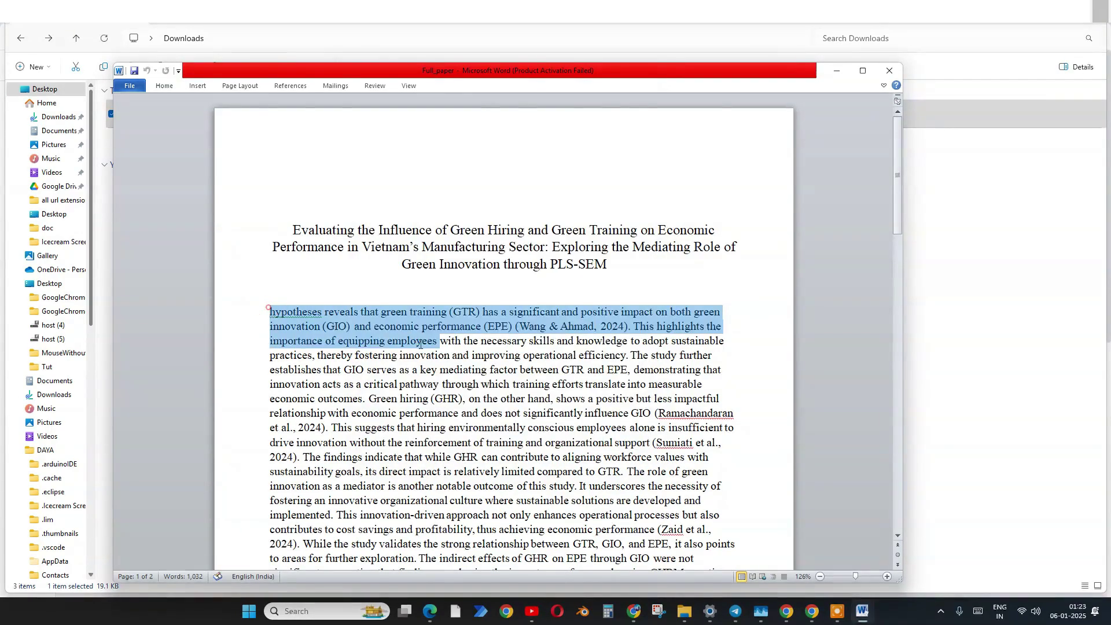
{"action": "left_click_drag", "start_coordinate": [688, 486], "coordinate": [563, 399]}
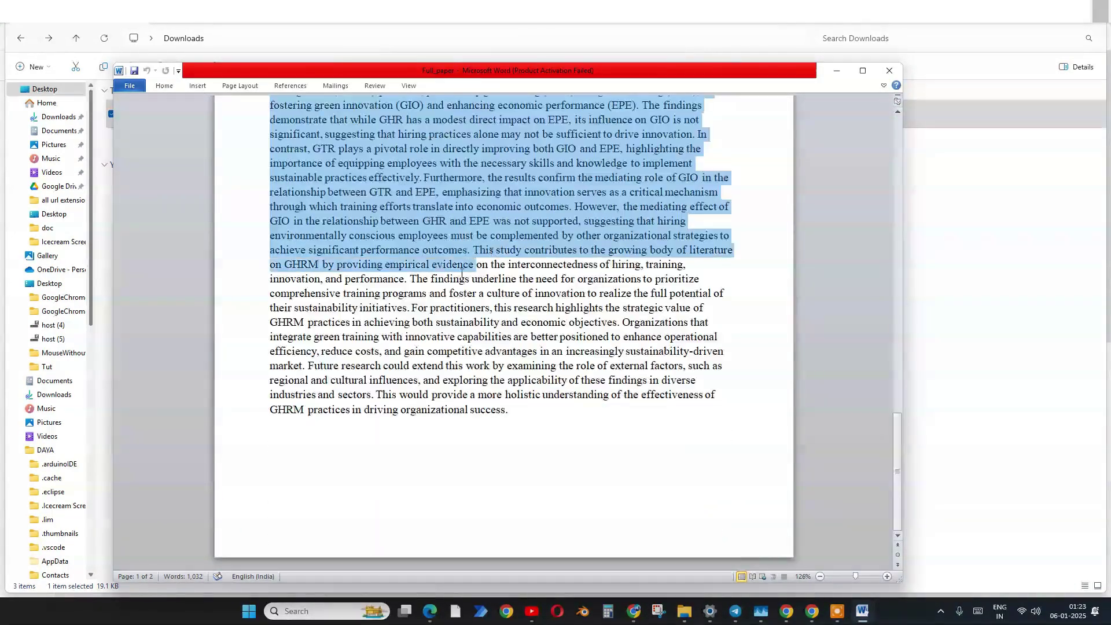
{"action": "right_click", "coordinate": [562, 400]}
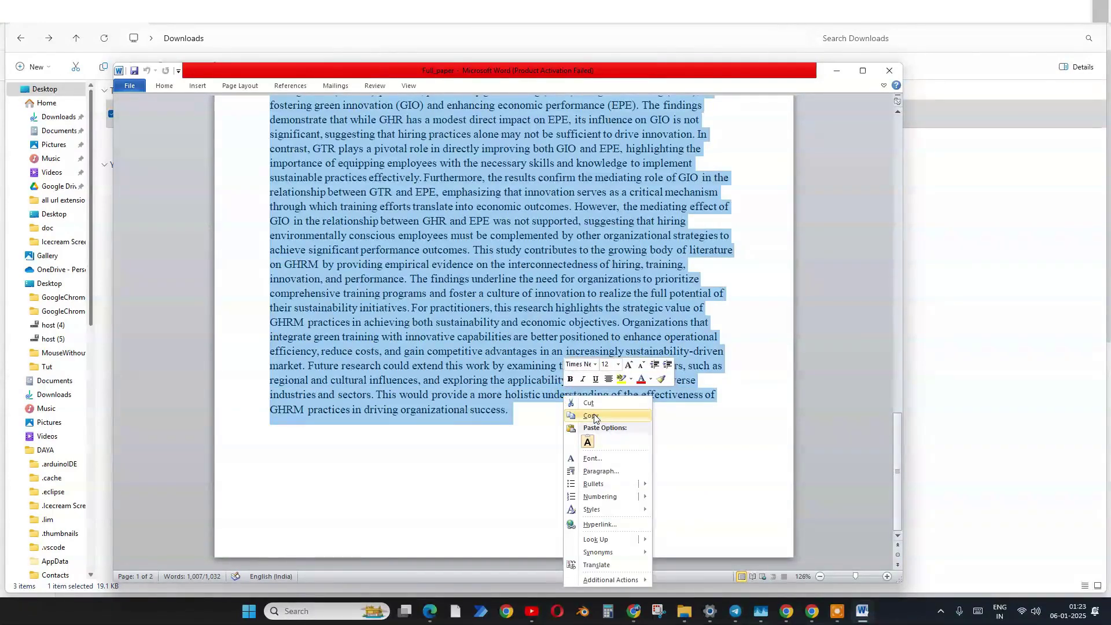
{"action": "left_click", "coordinate": [592, 415]}
{"action": "left_click", "coordinate": [838, 70]}
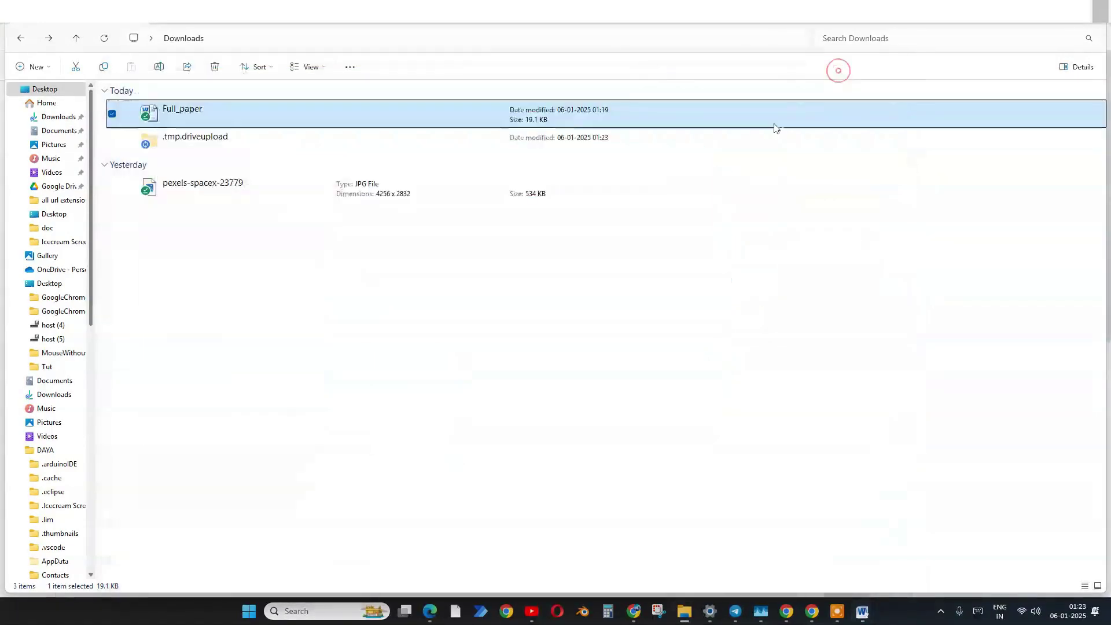
- Paste the copied paper text into QuillBot and paraphrase it in Standard mode
{"action": "left_click", "coordinate": [1025, 11]}
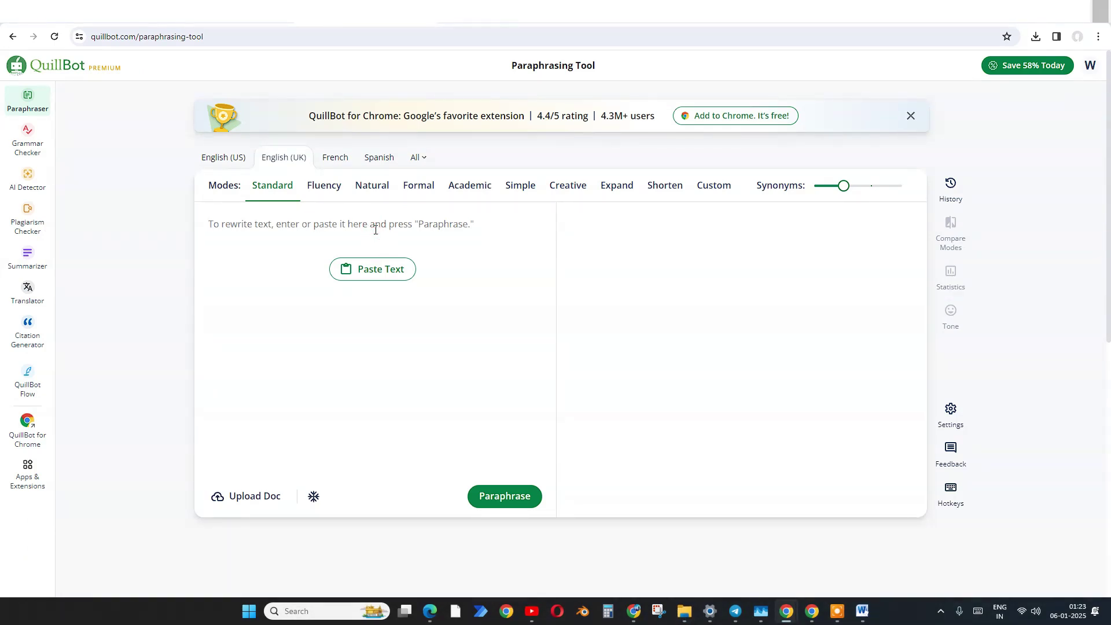
{"action": "key", "text": "ctrl+v"}
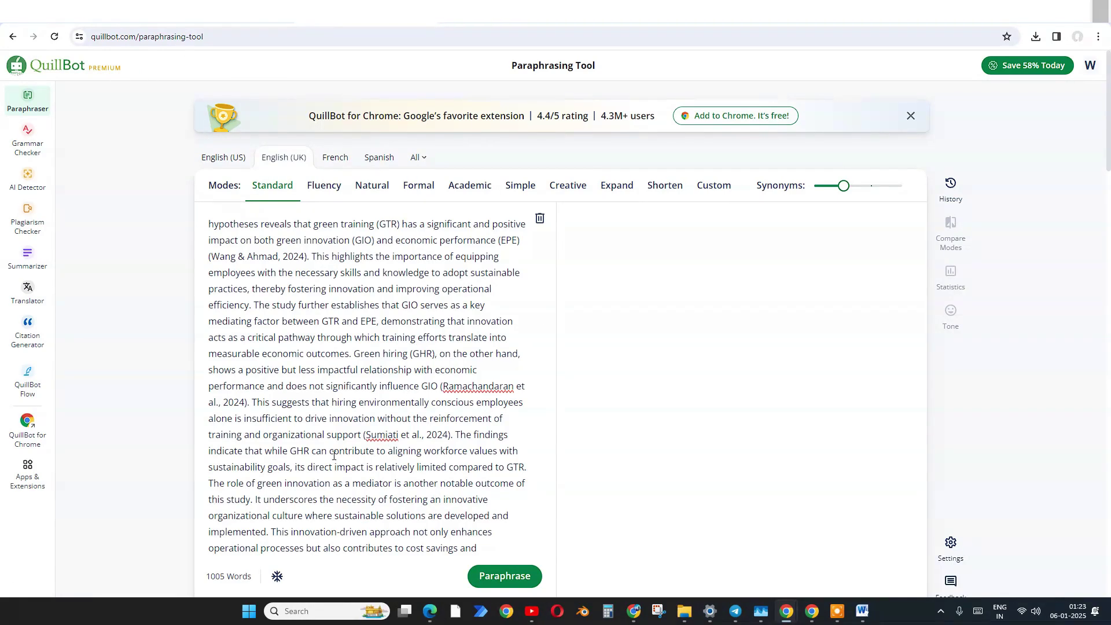
{"action": "left_click", "coordinate": [506, 580]}
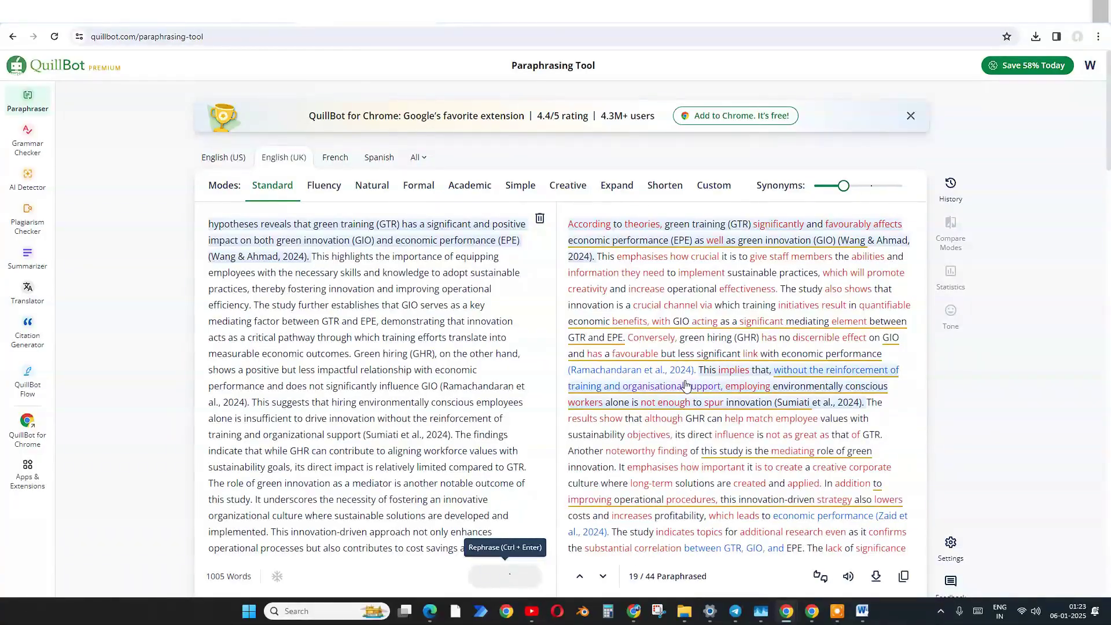
{"action": "scroll", "coordinate": [706, 377], "scroll_direction": "down", "scroll_amount": 3}
{"action": "scroll", "coordinate": [706, 376], "scroll_direction": "down", "scroll_amount": 3}
{"action": "scroll", "coordinate": [707, 376], "scroll_direction": "down", "scroll_amount": 3}
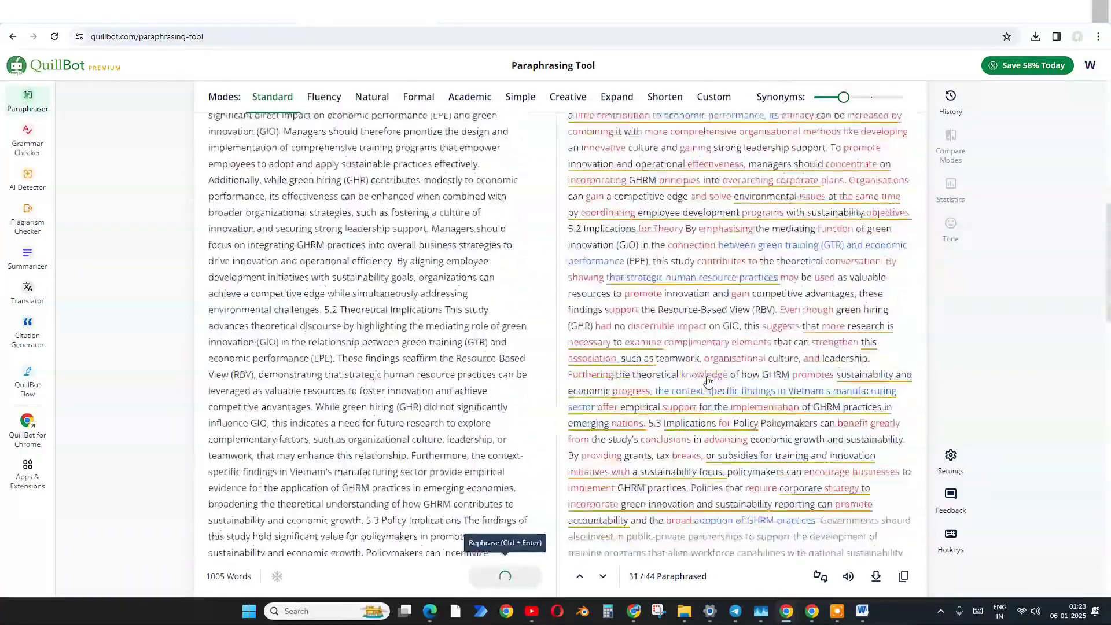
{"action": "scroll", "coordinate": [708, 381], "scroll_direction": "down", "scroll_amount": 3}
{"action": "scroll", "coordinate": [707, 381], "scroll_direction": "down", "scroll_amount": 2}
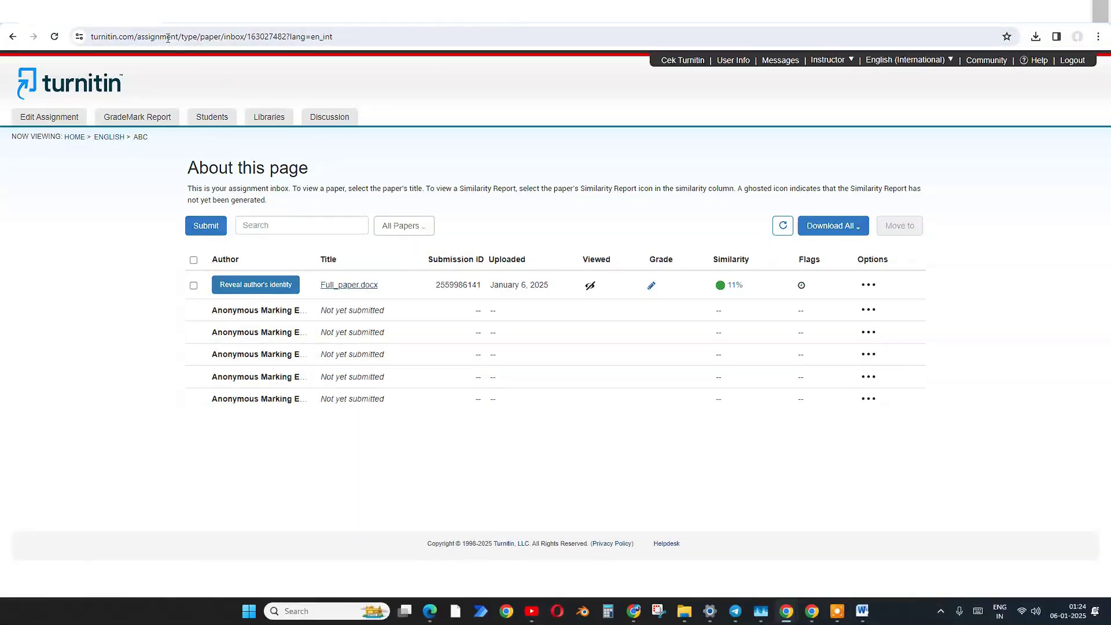
- Reopen the original Full_paper.docx report showing 95% AI detection
{"action": "left_click", "coordinate": [352, 287]}
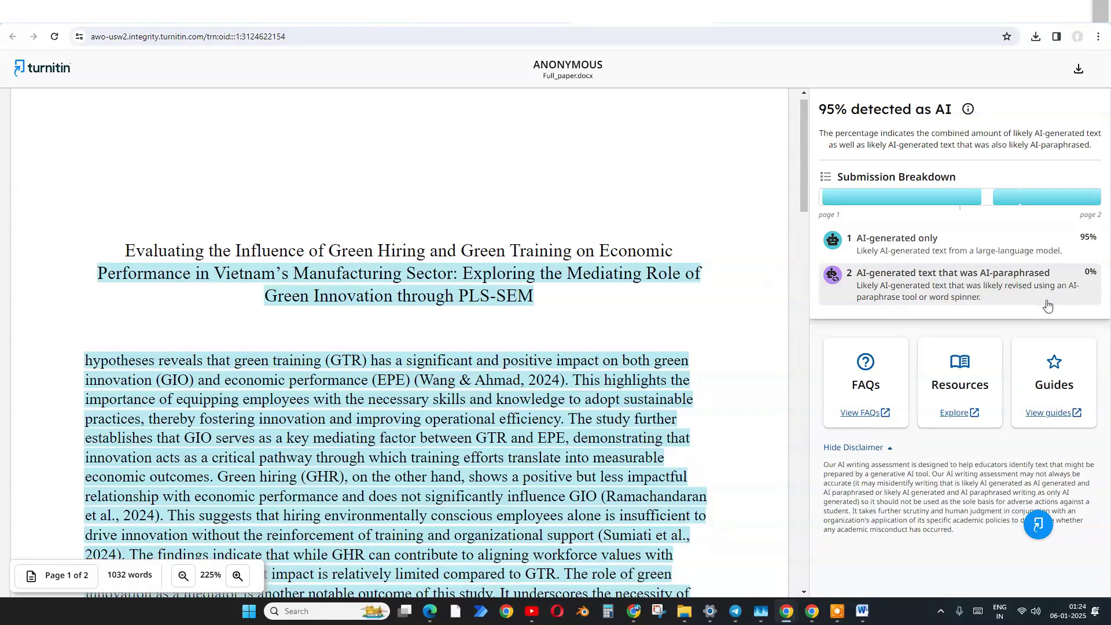
- Copy QuillBot's full 1021-word paraphrased output and switch back to the Downloads folder
{"action": "left_click", "coordinate": [384, 25]}
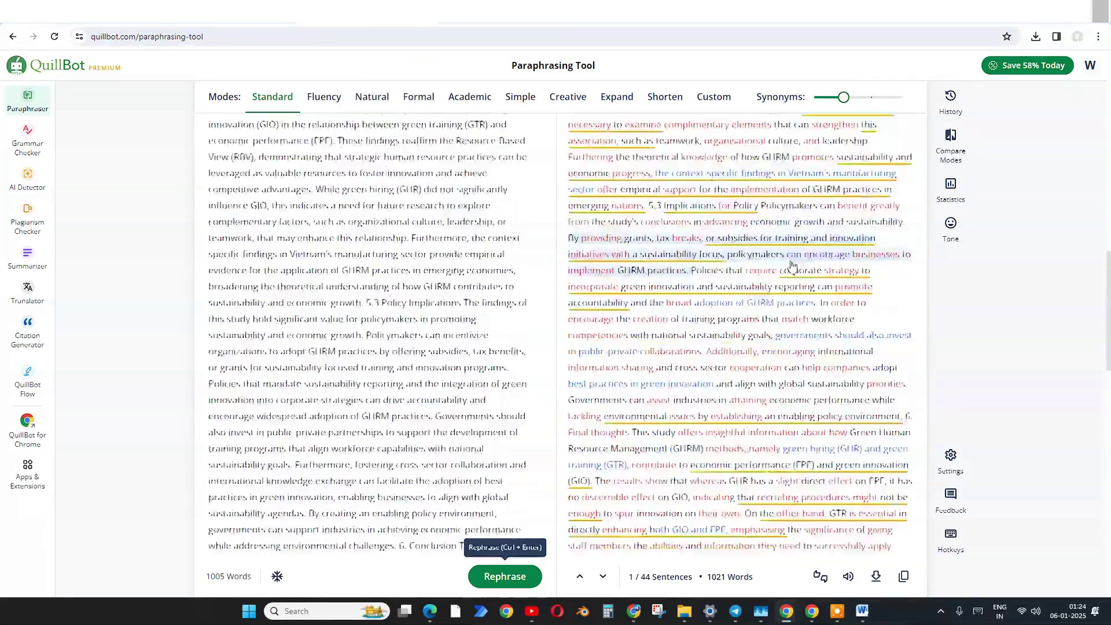
{"action": "scroll", "coordinate": [792, 266], "scroll_direction": "down", "scroll_amount": 5}
{"action": "scroll", "coordinate": [792, 266], "scroll_direction": "down", "scroll_amount": 5}
{"action": "scroll", "coordinate": [781, 304], "scroll_direction": "down", "scroll_amount": 5}
{"action": "scroll", "coordinate": [729, 445], "scroll_direction": "down", "scroll_amount": 5}
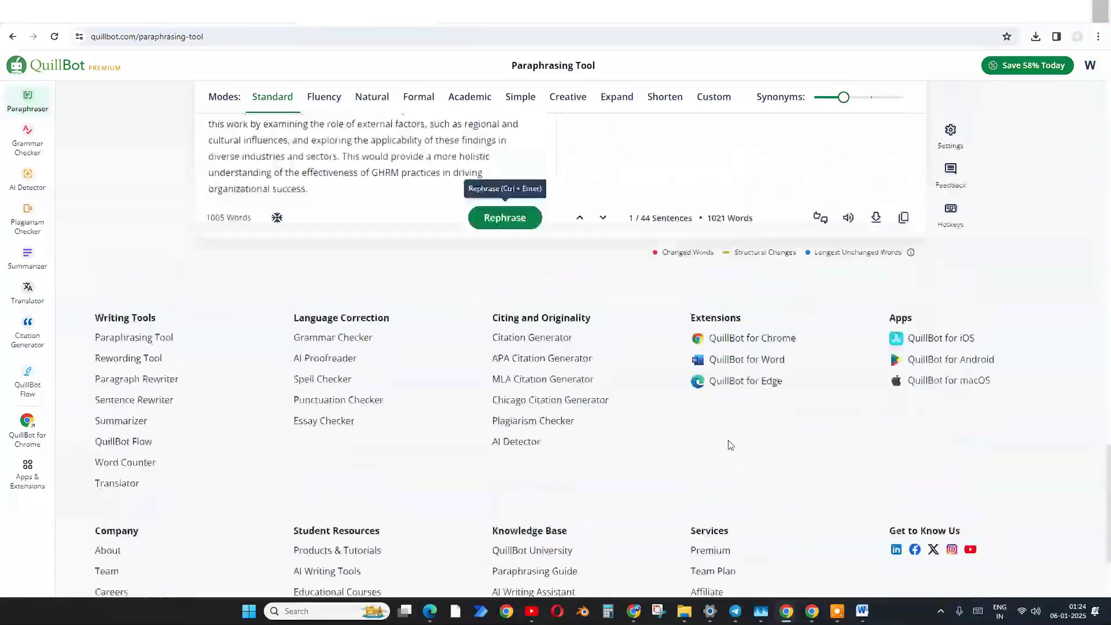
{"action": "scroll", "coordinate": [705, 328], "scroll_direction": "up", "scroll_amount": 1}
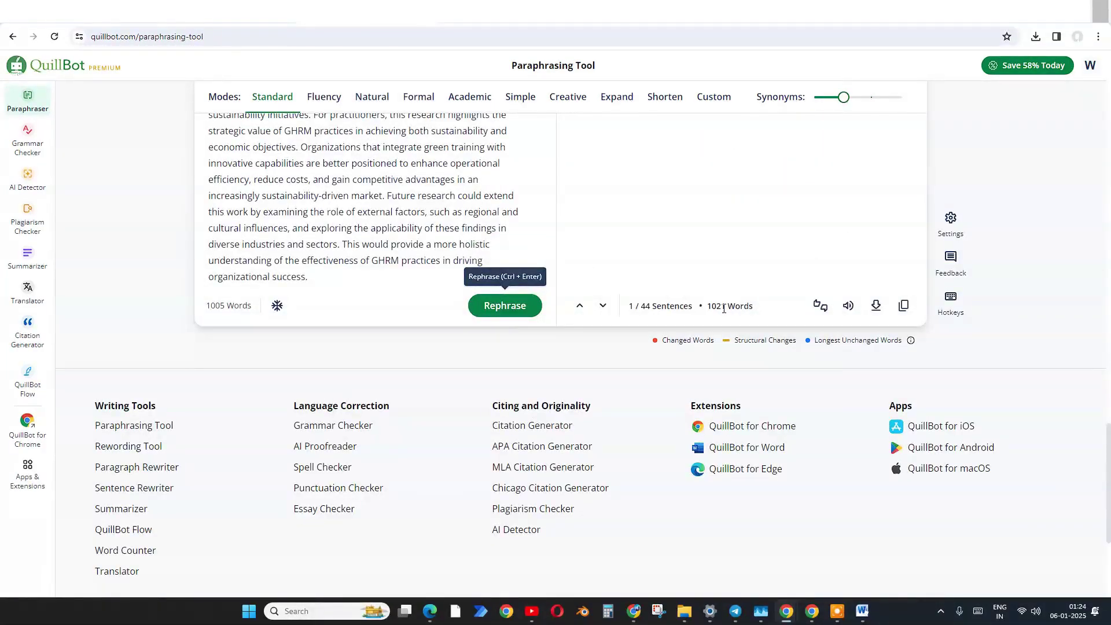
{"action": "scroll", "coordinate": [844, 409], "scroll_direction": "up", "scroll_amount": 1}
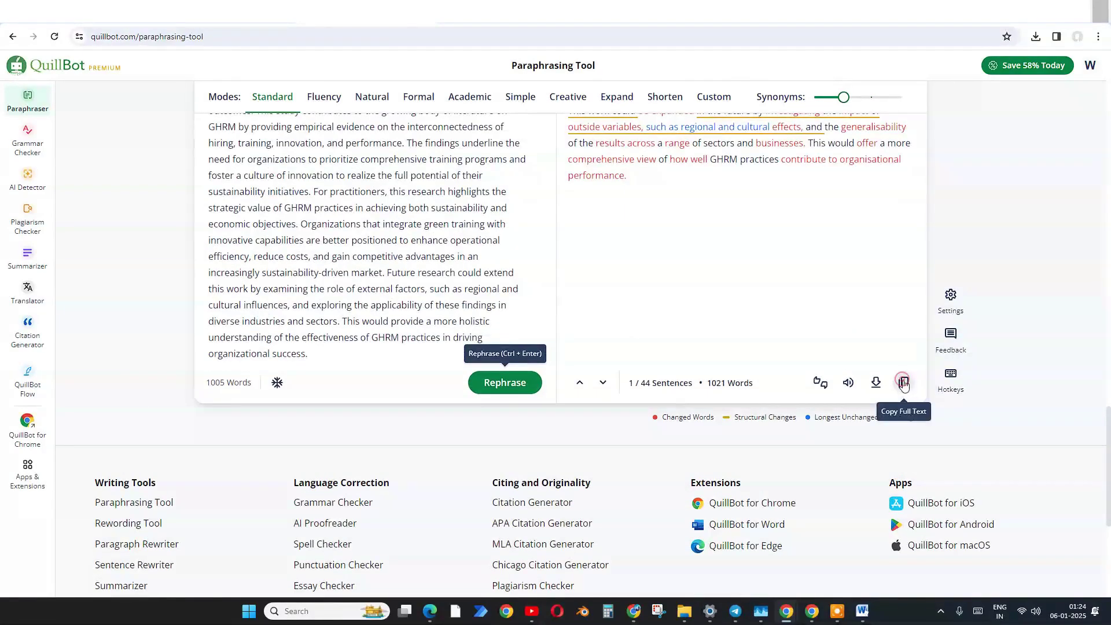
{"action": "left_click", "coordinate": [904, 382]}
{"action": "left_click", "coordinate": [863, 611]}
{"action": "mouse_move", "coordinate": [684, 612]}
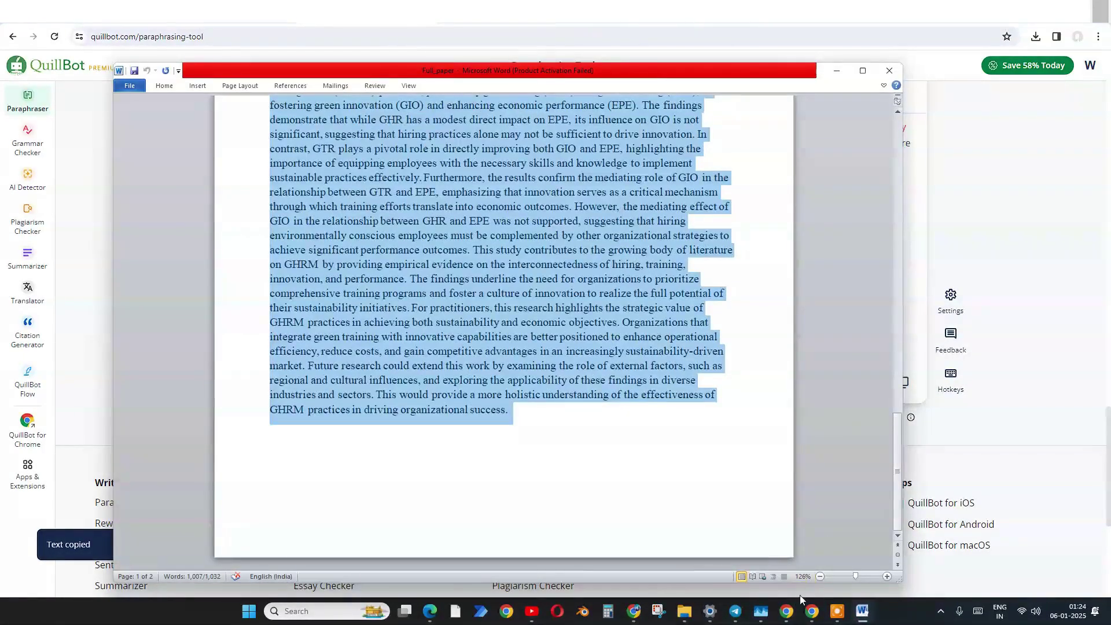
- Create a new Word document in Downloads, name it 'full_paper quilbot para', and open it
{"action": "left_click", "coordinate": [620, 547]}
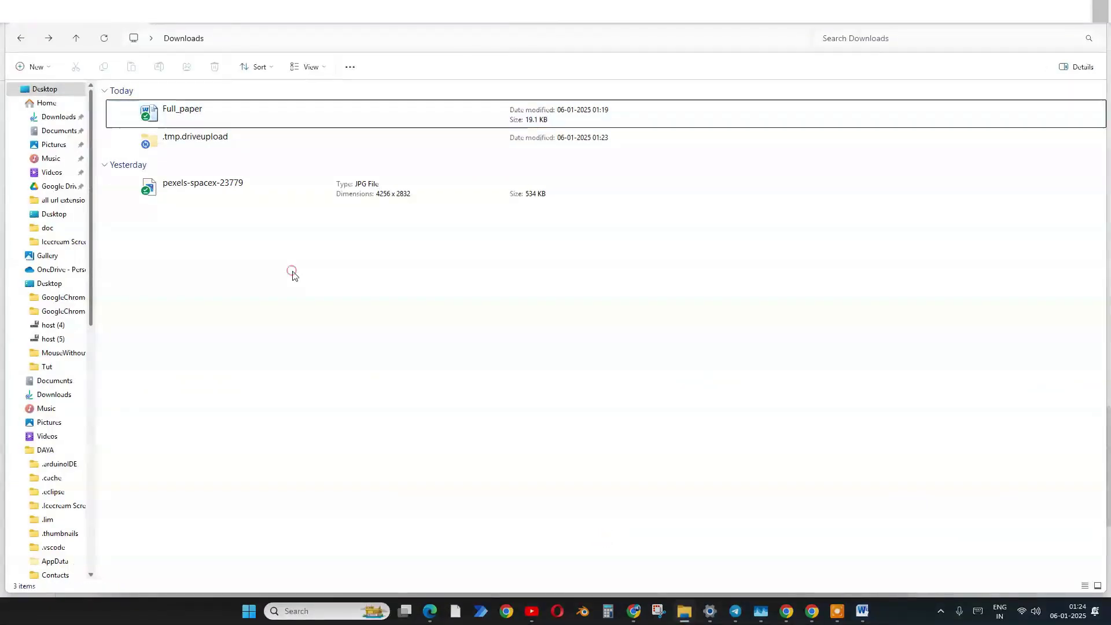
{"action": "right_click", "coordinate": [295, 275]}
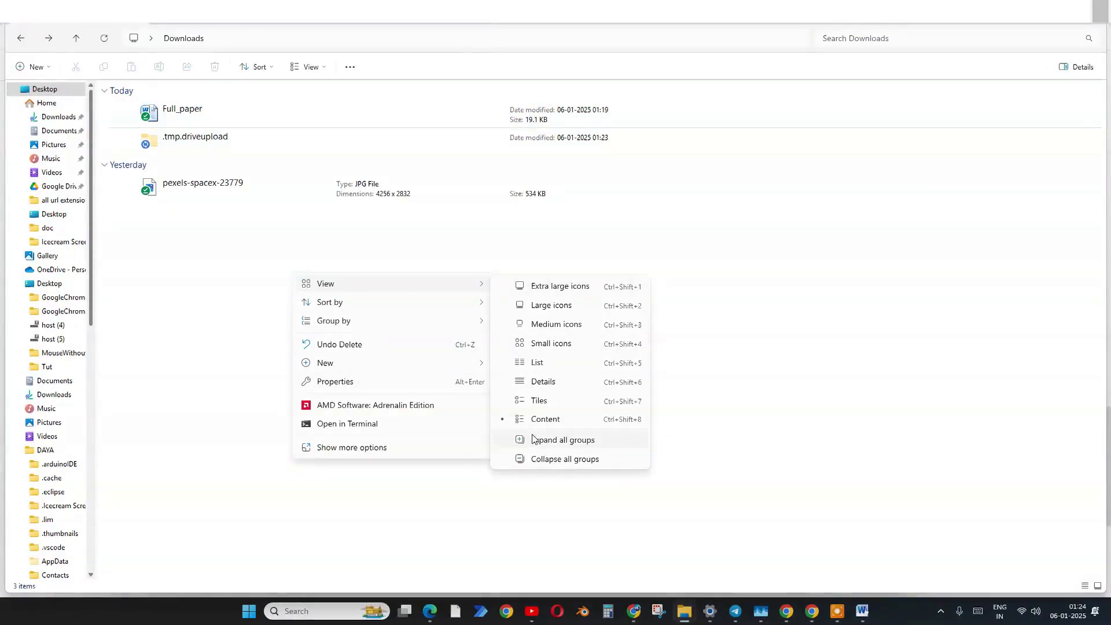
{"action": "left_click", "coordinate": [332, 365]}
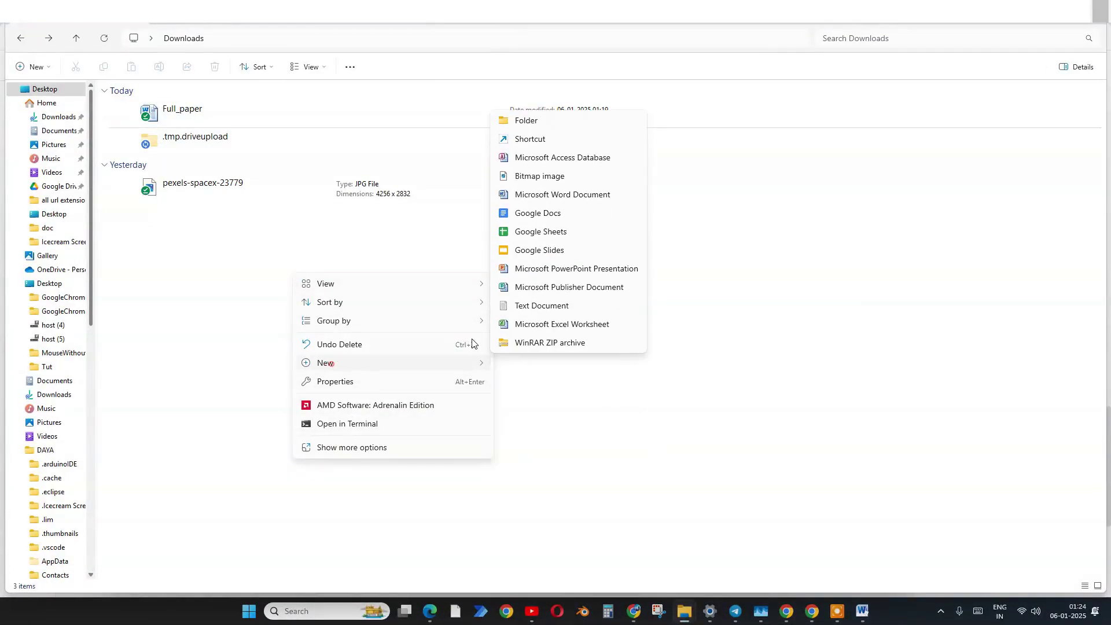
{"action": "left_click", "coordinate": [524, 198]}
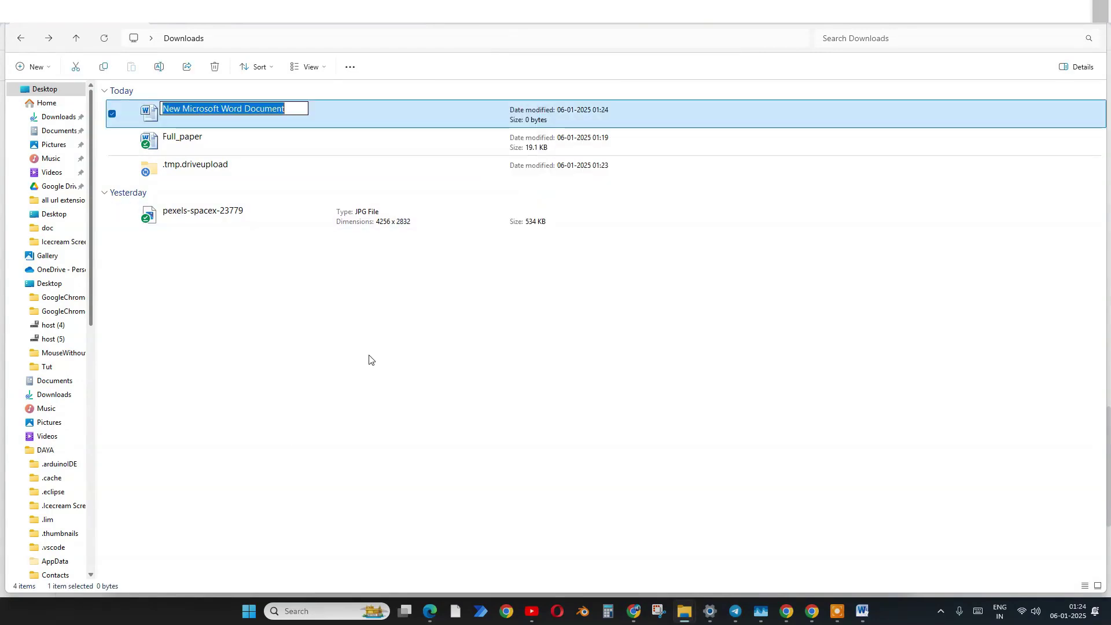
{"action": "type", "text": "full_paper quilbot para"}
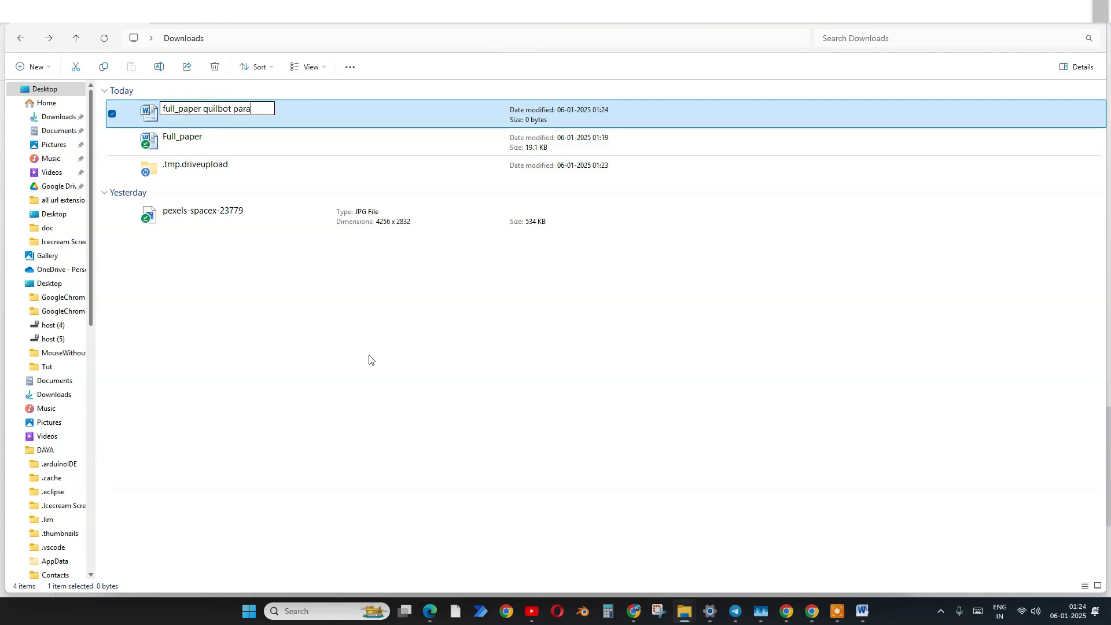
{"action": "double_click", "coordinate": [223, 136]}
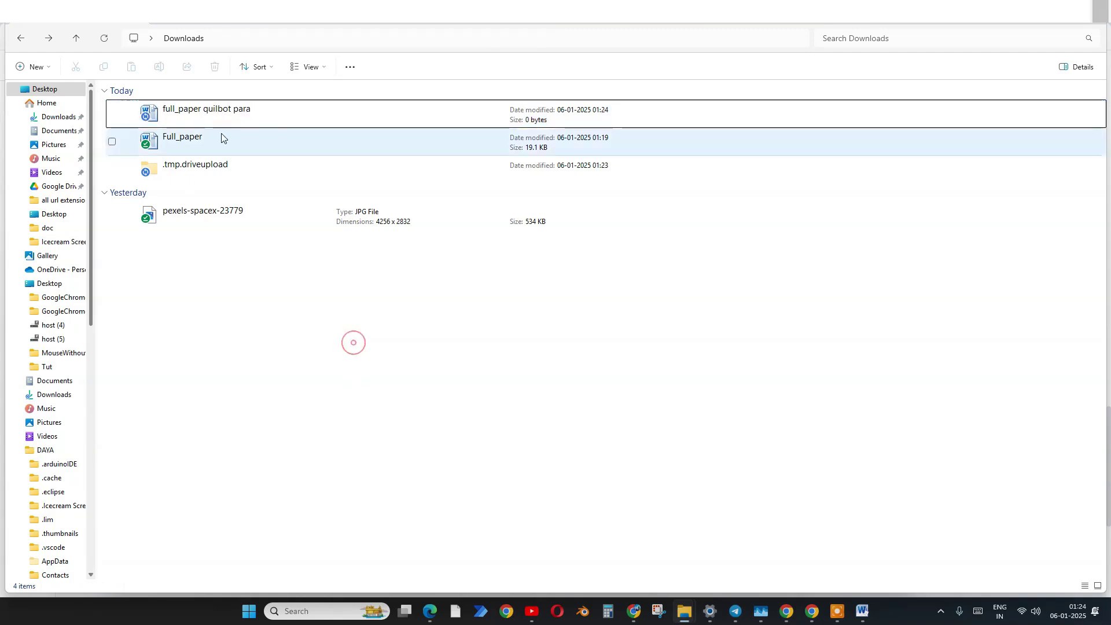
{"action": "double_click", "coordinate": [236, 117]}
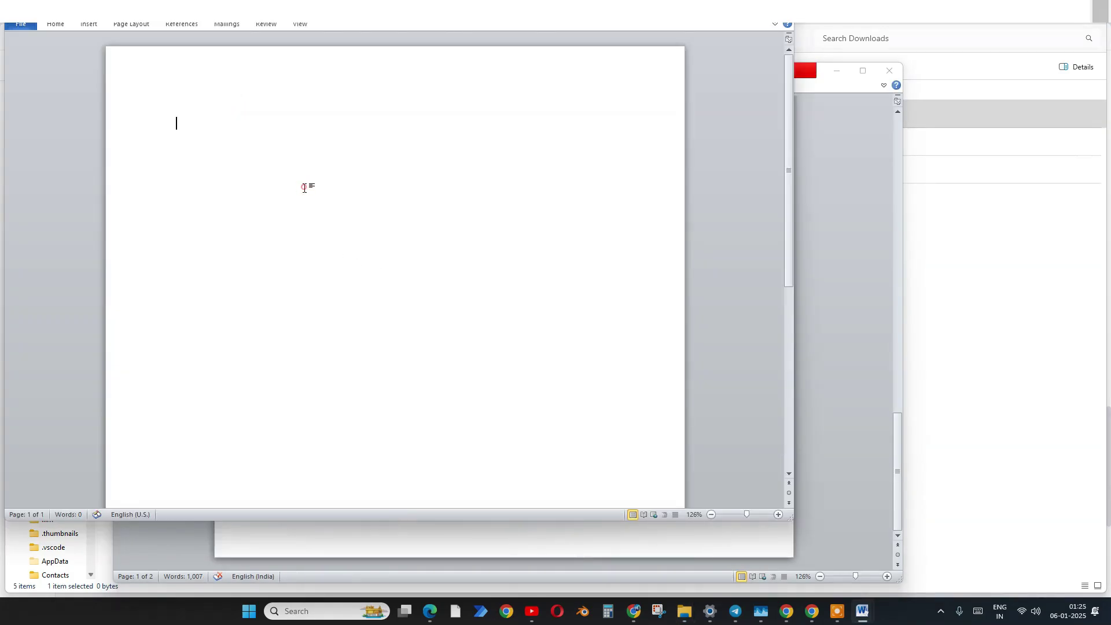
- Paste the paraphrased text into 'full_paper quilbot para', save it, and close both Word documents
{"action": "key", "text": "ctrl+v"}
{"action": "left_click", "coordinate": [21, 26]}
{"action": "left_click", "coordinate": [39, 44]}
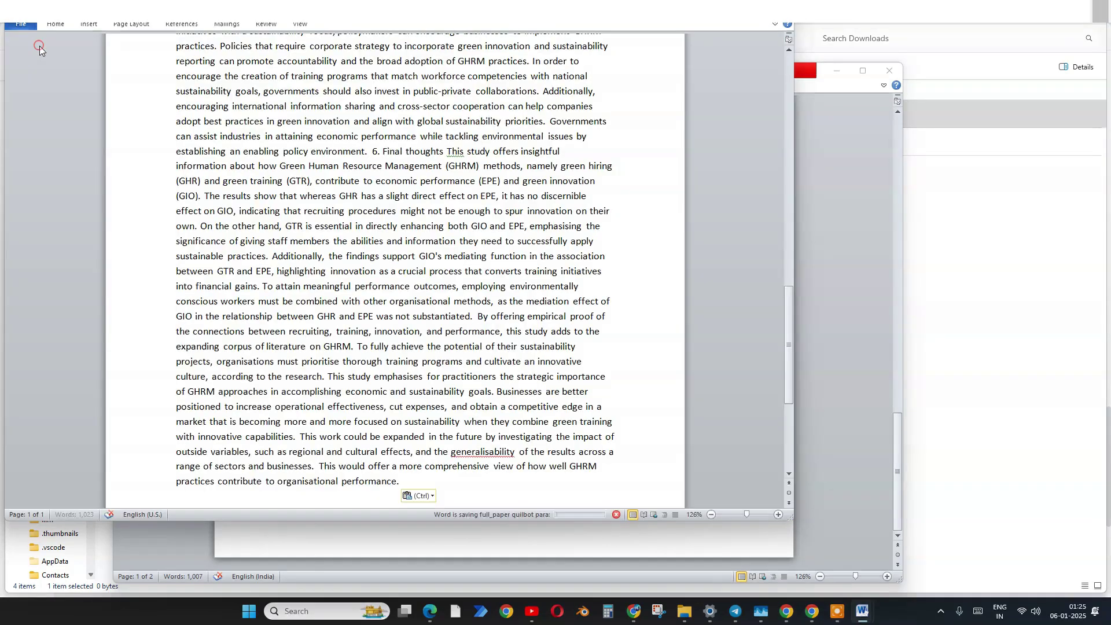
{"action": "scroll", "coordinate": [620, 315], "scroll_direction": "up", "scroll_amount": 10}
{"action": "scroll", "coordinate": [619, 315], "scroll_direction": "up", "scroll_amount": 10}
{"action": "key", "text": "alt+F4"}
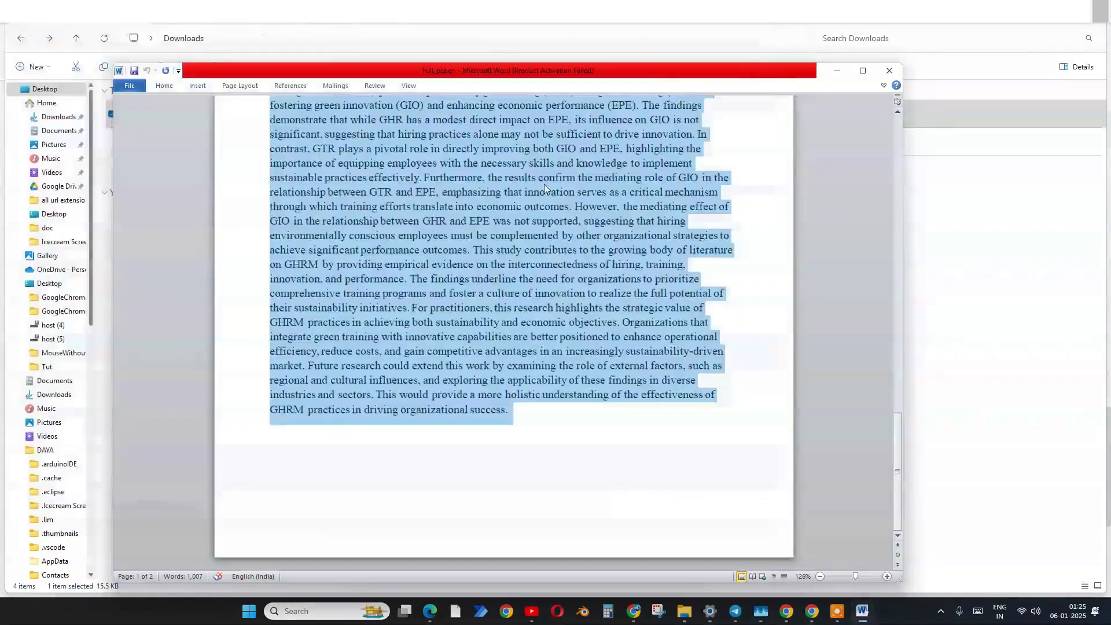
{"action": "left_click", "coordinate": [889, 71]}
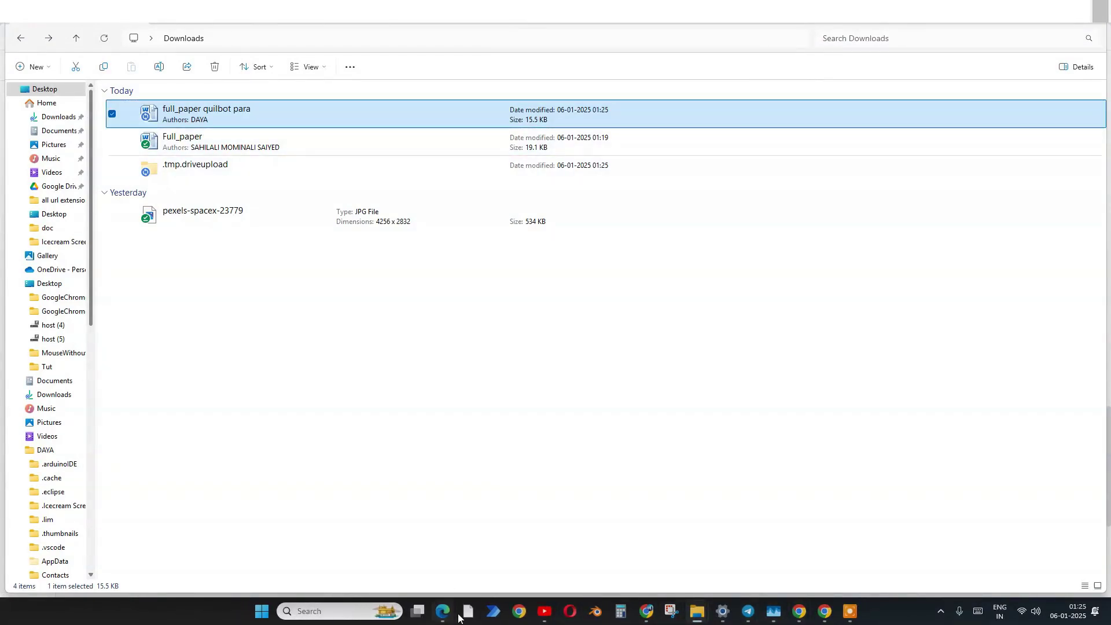
{"action": "mouse_move", "coordinate": [799, 611]}
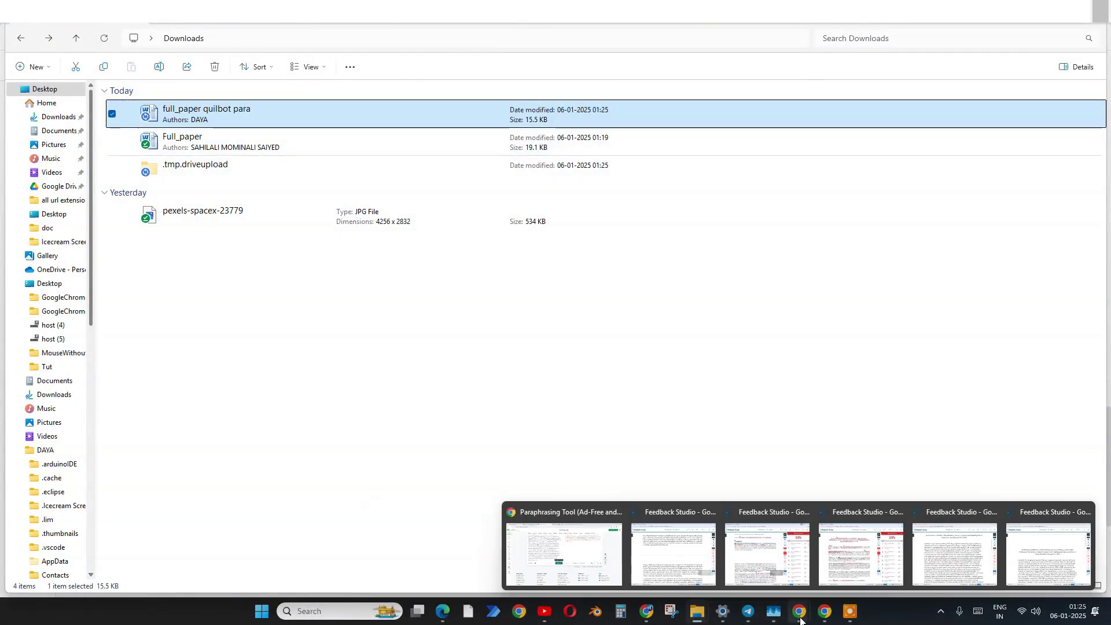
- Start a new Turnitin submission, choose the author, and attach full_paper quilbot para.docx from this computer
{"action": "left_click", "coordinate": [573, 556]}
{"action": "left_click", "coordinate": [161, 26]}
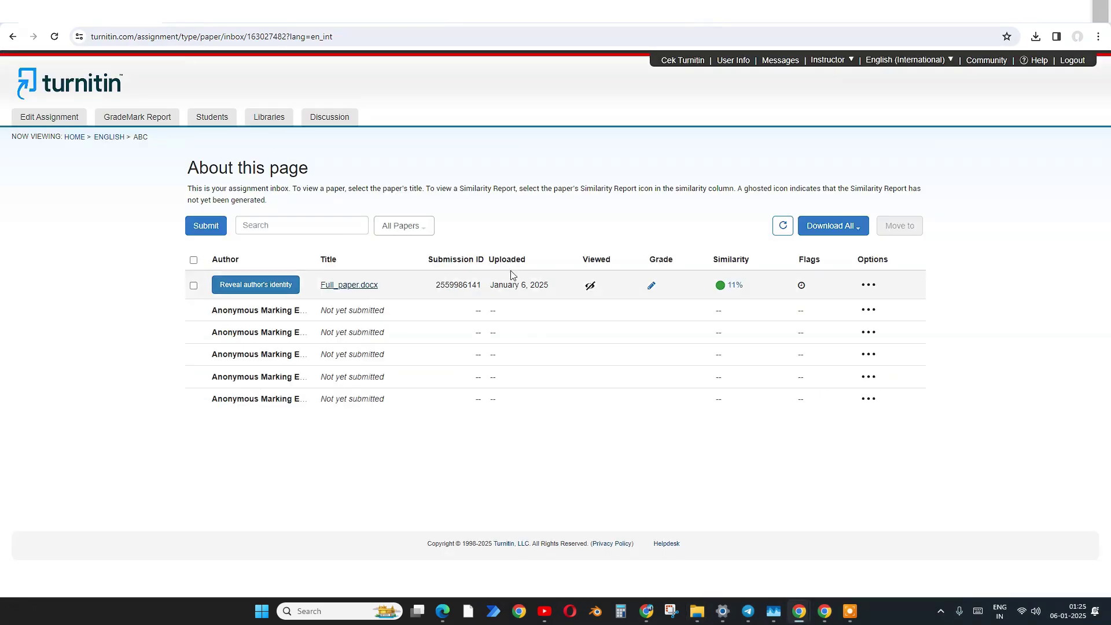
{"action": "left_click", "coordinate": [197, 229]}
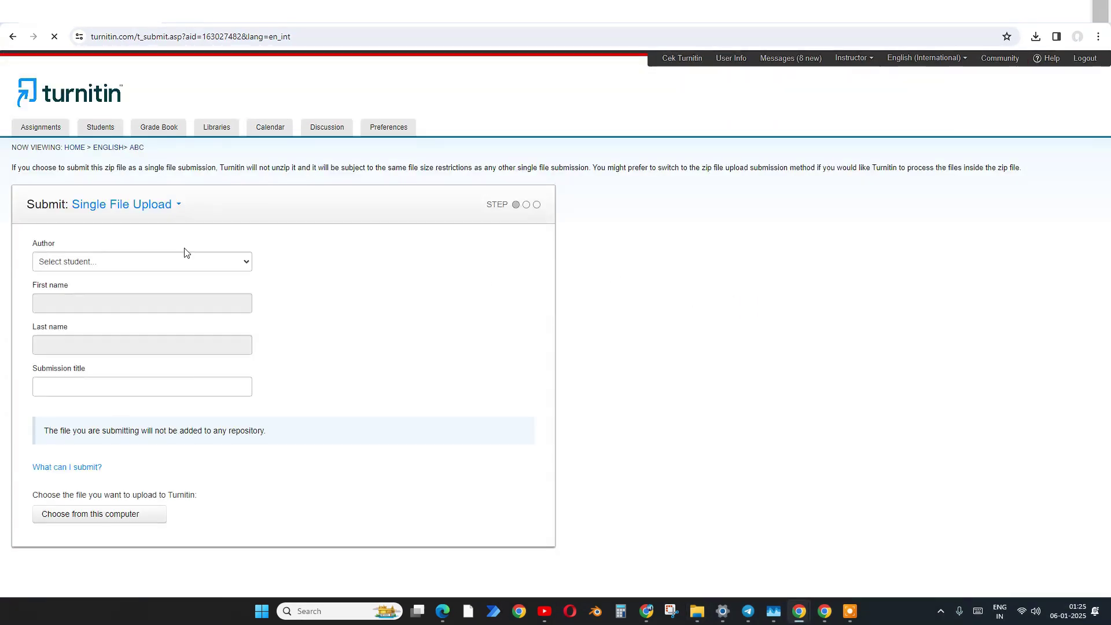
{"action": "left_click", "coordinate": [184, 261]}
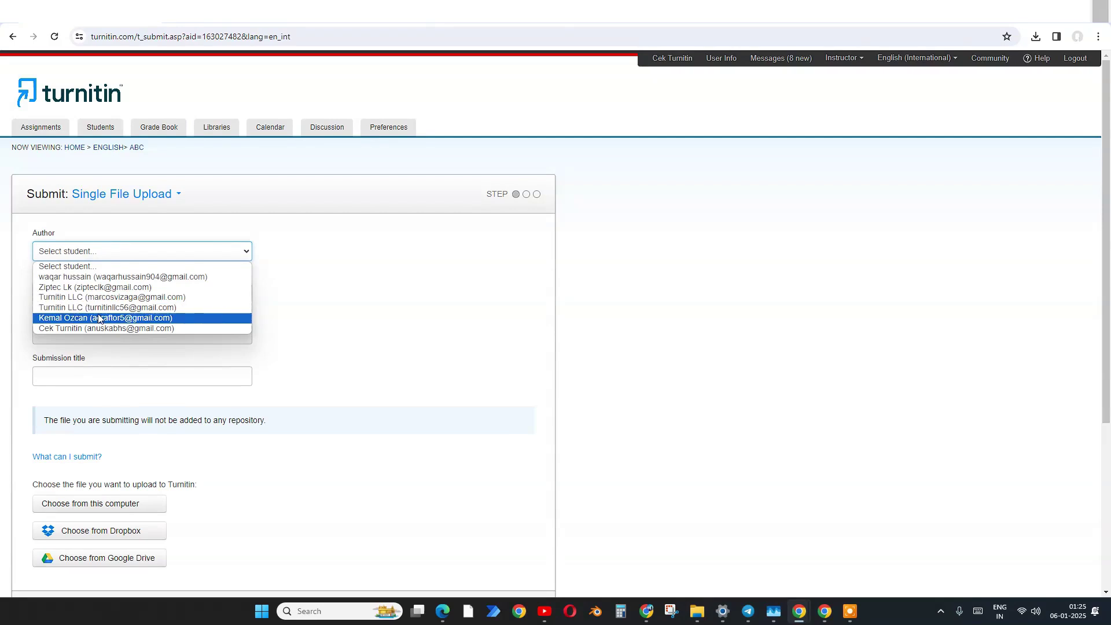
{"action": "left_click", "coordinate": [101, 329]}
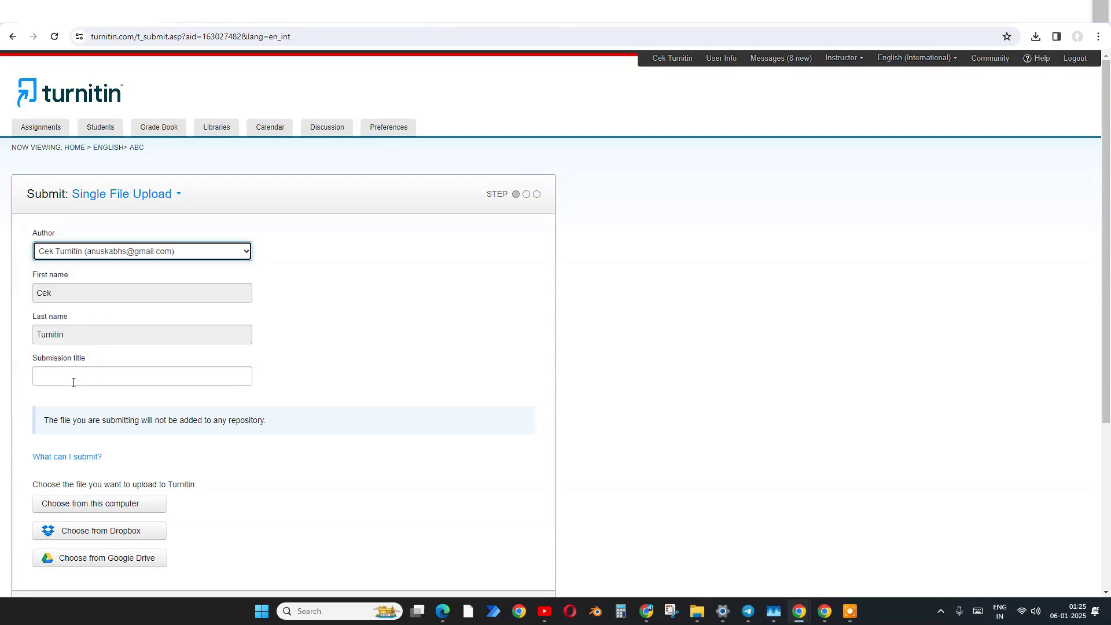
{"action": "left_click", "coordinate": [113, 503]}
{"action": "left_click", "coordinate": [152, 108]}
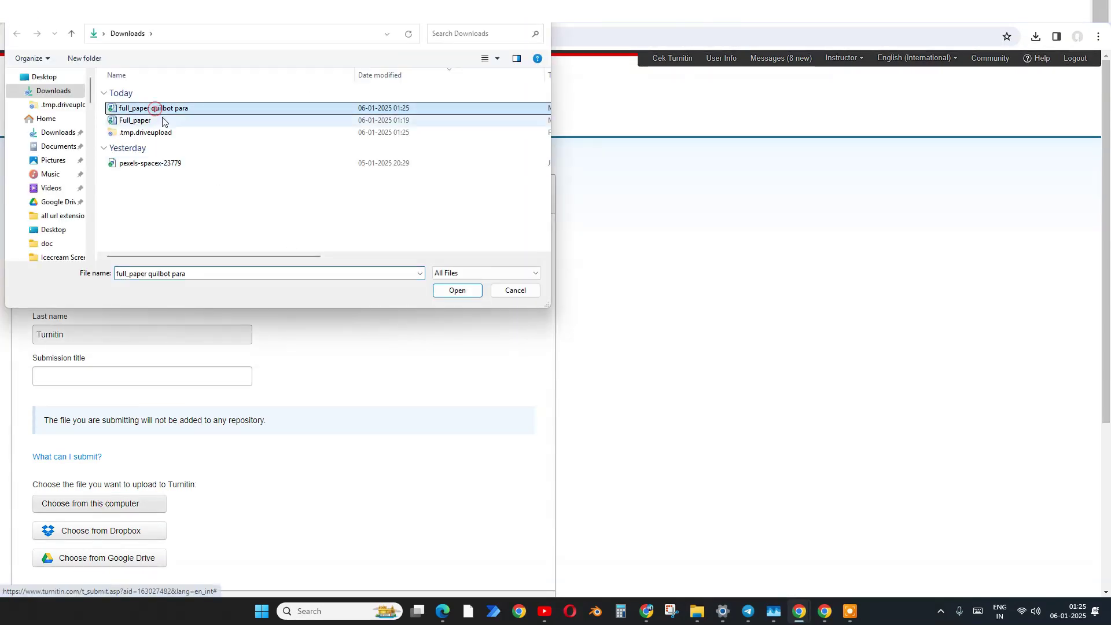
{"action": "left_click", "coordinate": [457, 290]}
- Use the file name as the submission title and upload the paper
{"action": "left_click_drag", "start_coordinate": [158, 492], "coordinate": [29, 498]}
{"action": "key", "text": "ctrl+c"}
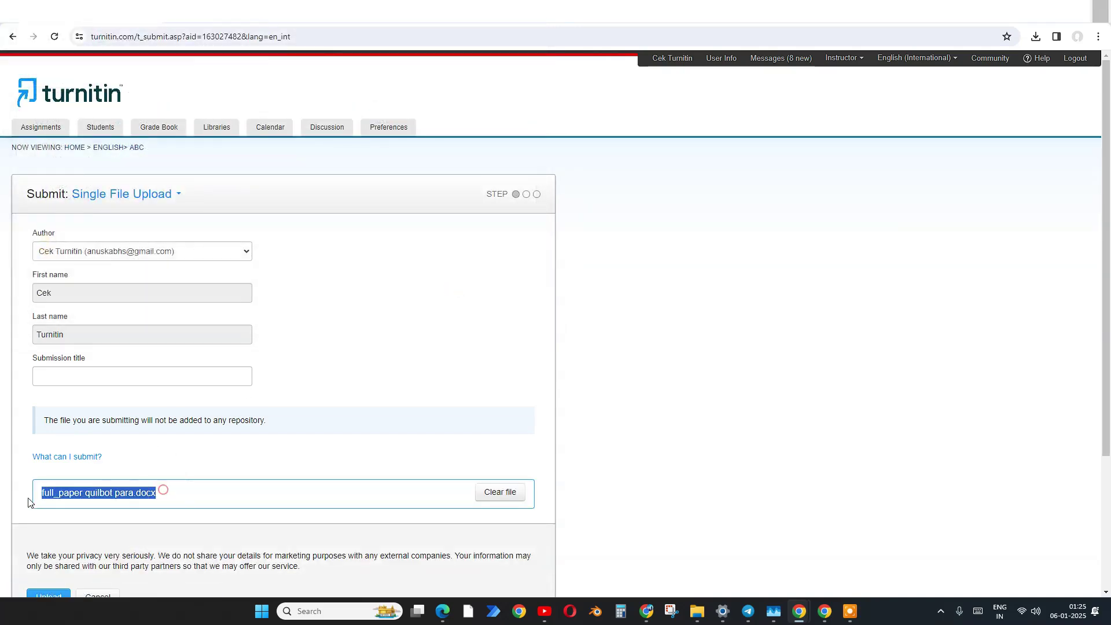
{"action": "right_click", "coordinate": [67, 494]}
{"action": "left_click", "coordinate": [92, 373]}
{"action": "left_click", "coordinate": [92, 375]}
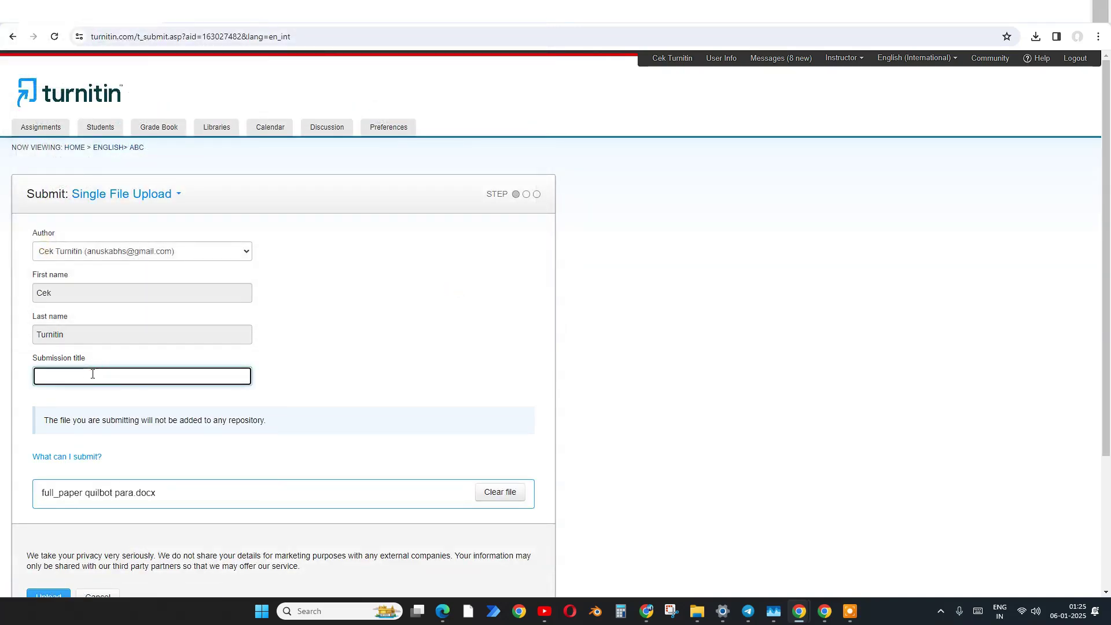
{"action": "key", "text": "ctrl+v"}
{"action": "scroll", "coordinate": [74, 563], "scroll_direction": "down", "scroll_amount": 2}
{"action": "left_click", "coordinate": [50, 521]}
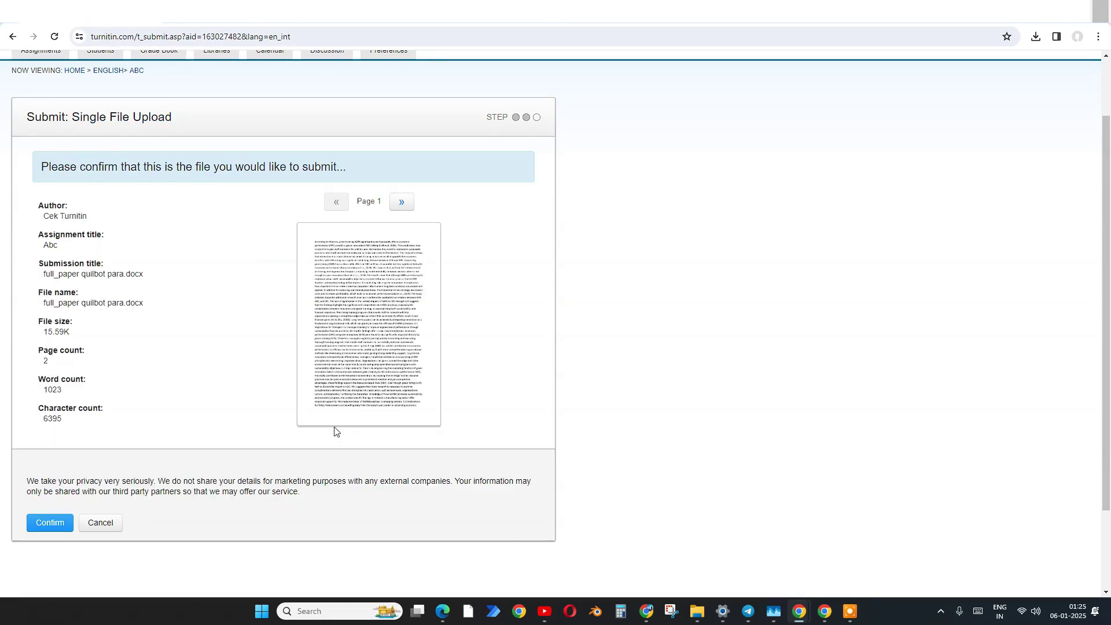
- Confirm the submission, refresh the inbox showing 0% similarity, and open the paper's report
{"action": "left_click", "coordinate": [60, 523]}
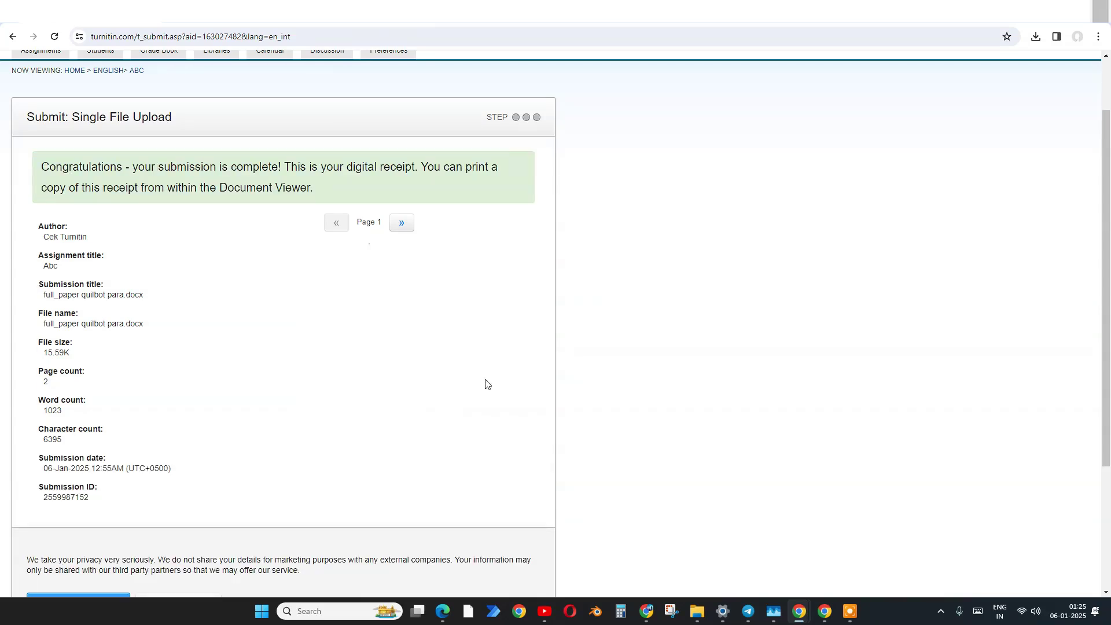
{"action": "scroll", "coordinate": [218, 417], "scroll_direction": "down", "scroll_amount": 3}
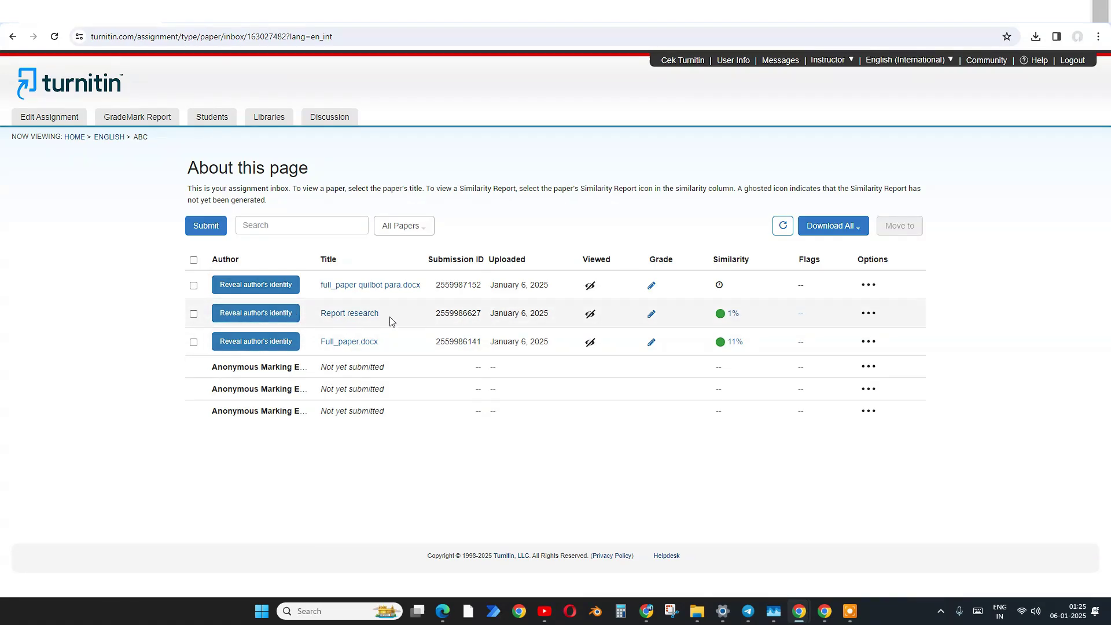
{"action": "left_click", "coordinate": [54, 37]}
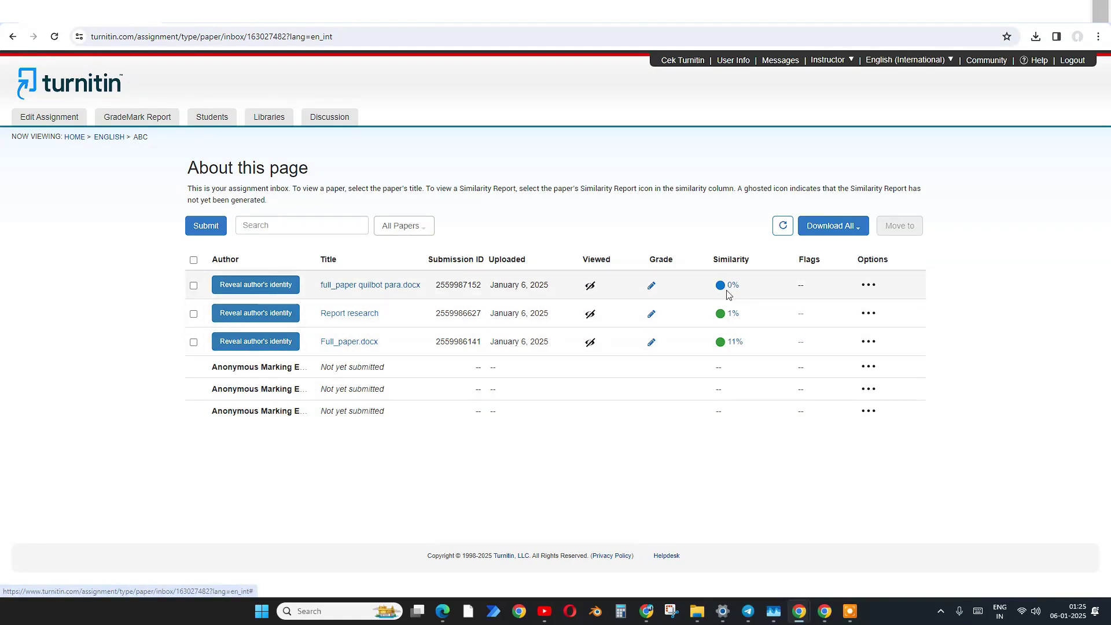
{"action": "left_click", "coordinate": [378, 287]}
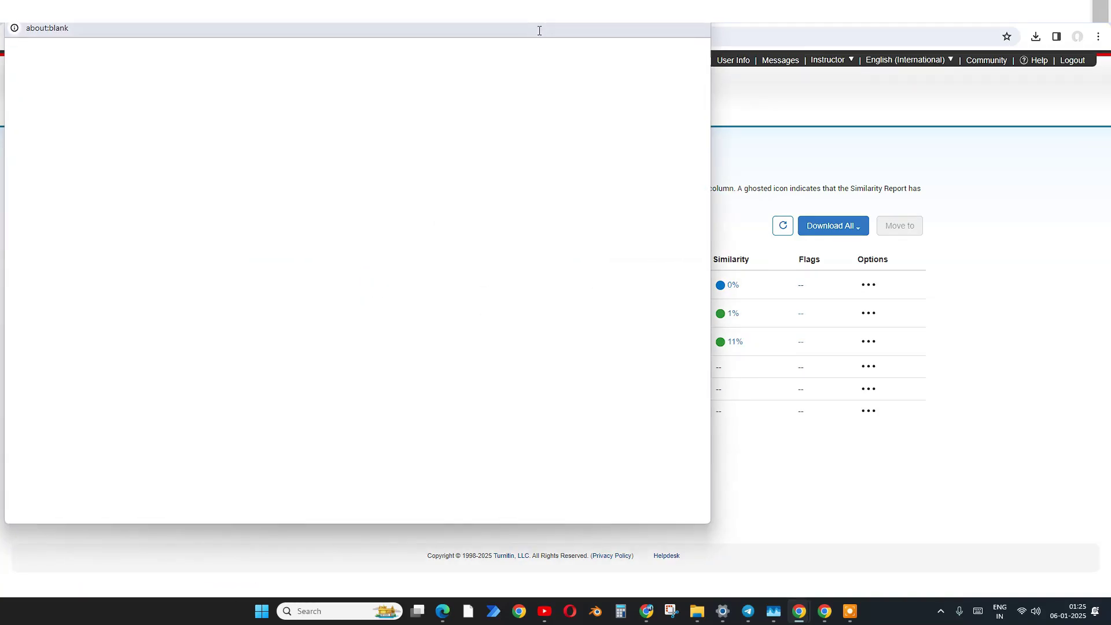
- Centre the report viewer and open the AI writing report showing 90% AI for the paraphrased paper
{"action": "mouse_move", "coordinate": [515, 11]}
{"action": "left_mouse_down"}
{"action": "mouse_move", "coordinate": [804, 53]}
{"action": "mouse_move", "coordinate": [766, 45]}
{"action": "left_mouse_up"}
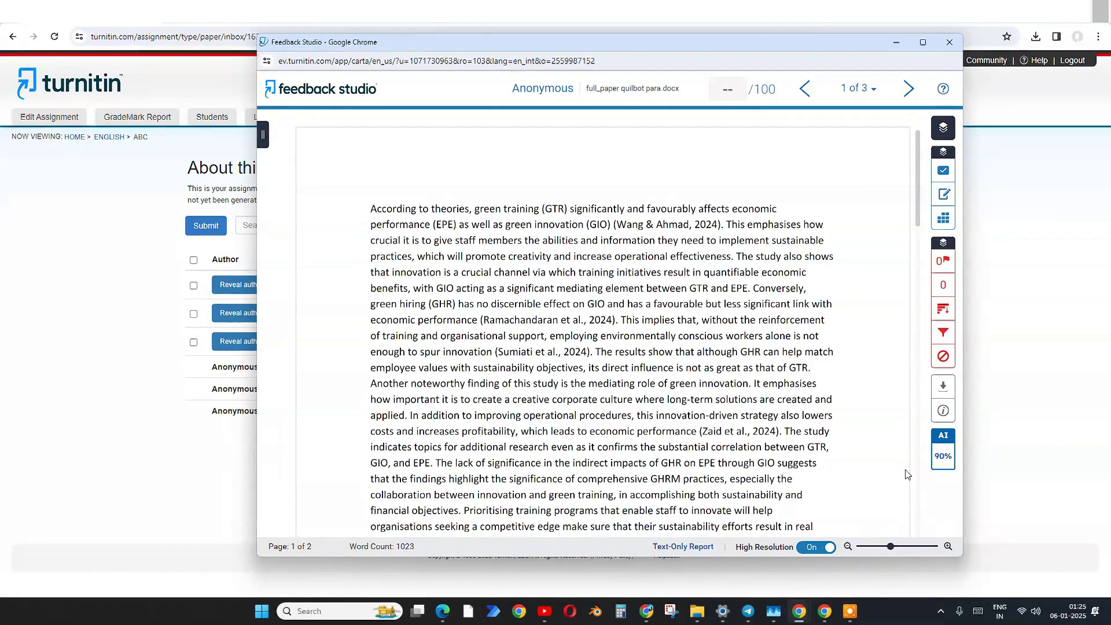
{"action": "left_click", "coordinate": [943, 454]}
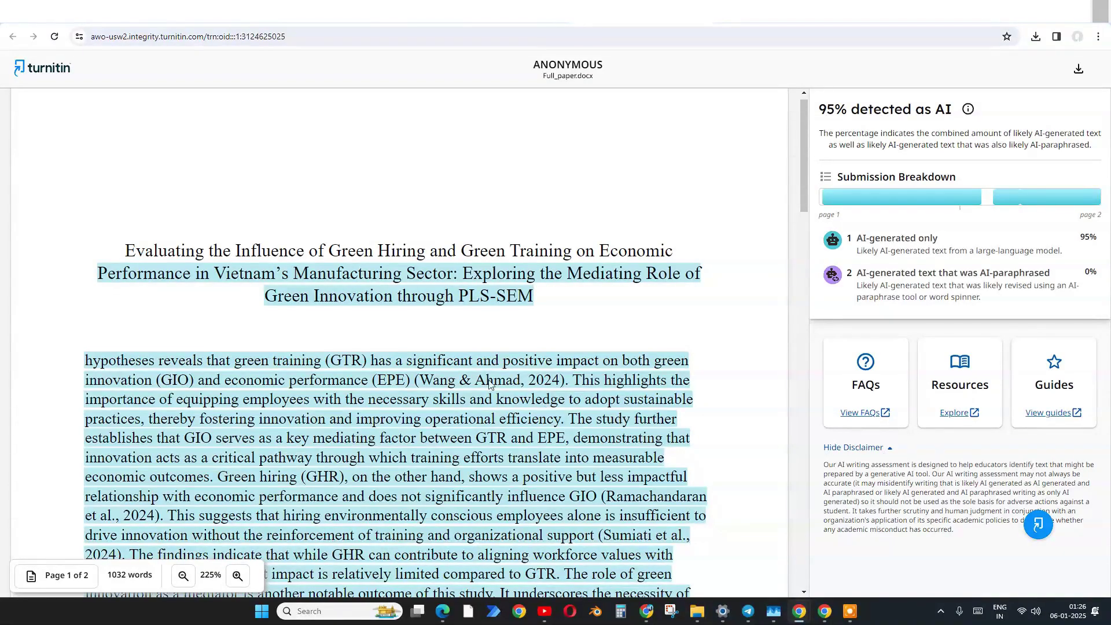